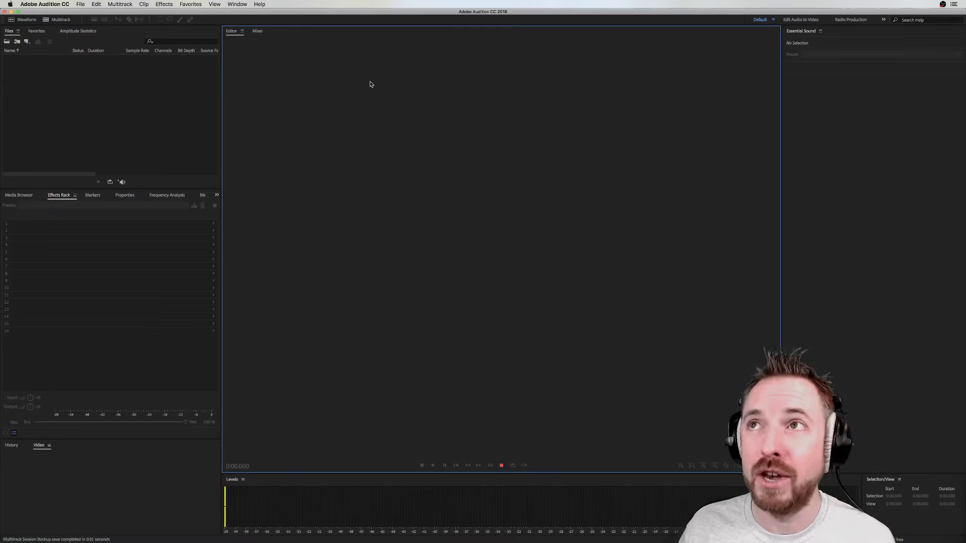
Create a multitrack session named 'Beginner Workflow' from the MRC template, without overwriting the existing session
{"action": "left_click", "coordinate": [58, 20]}
{"action": "left_click", "coordinate": [448, 269]}
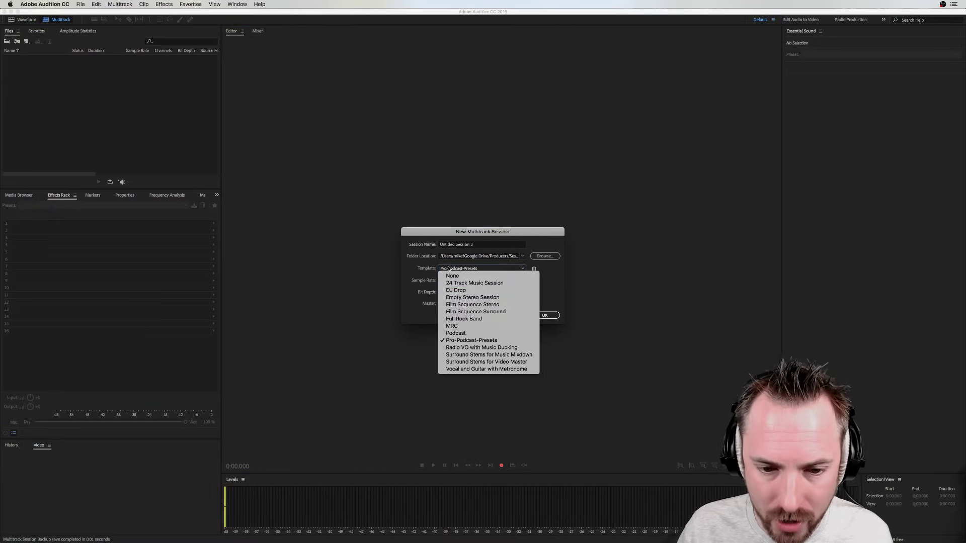
{"action": "left_click", "coordinate": [452, 326]}
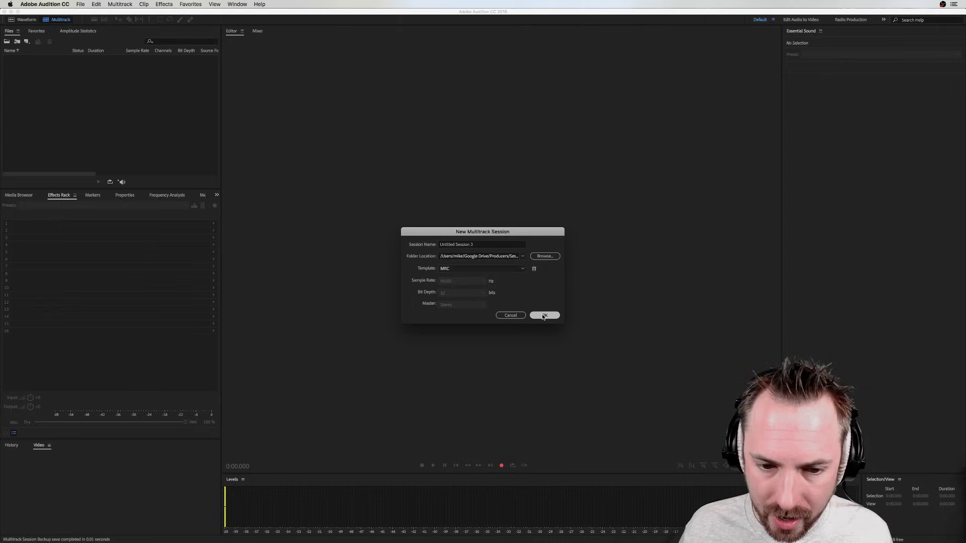
{"action": "left_click", "coordinate": [543, 315]}
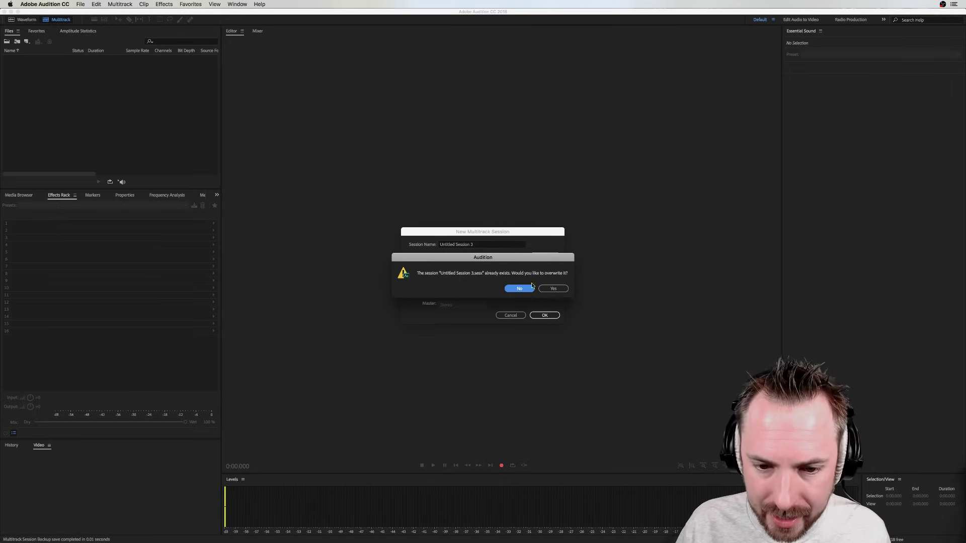
{"action": "left_click", "coordinate": [520, 289]}
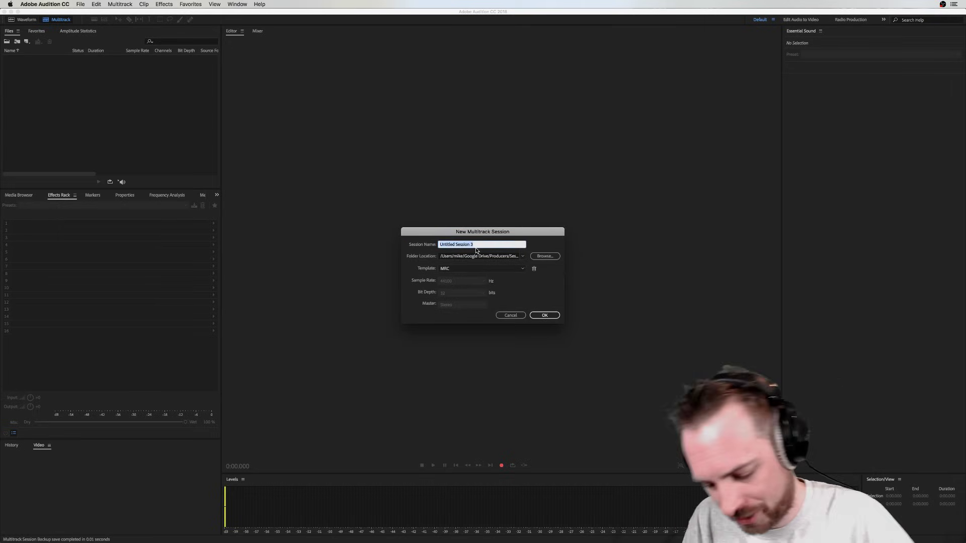
{"action": "type", "text": "Begin"}
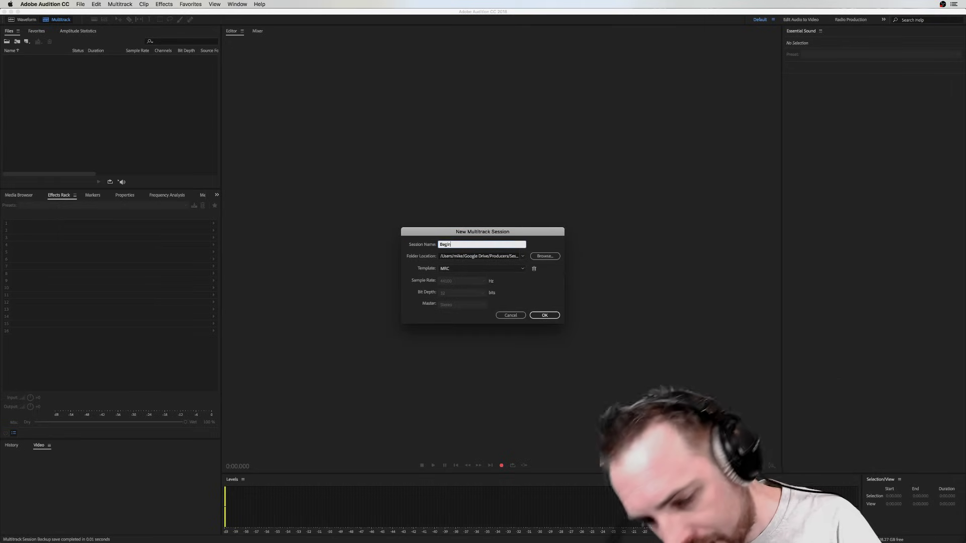
{"action": "type", "text": "ner Workflo"}
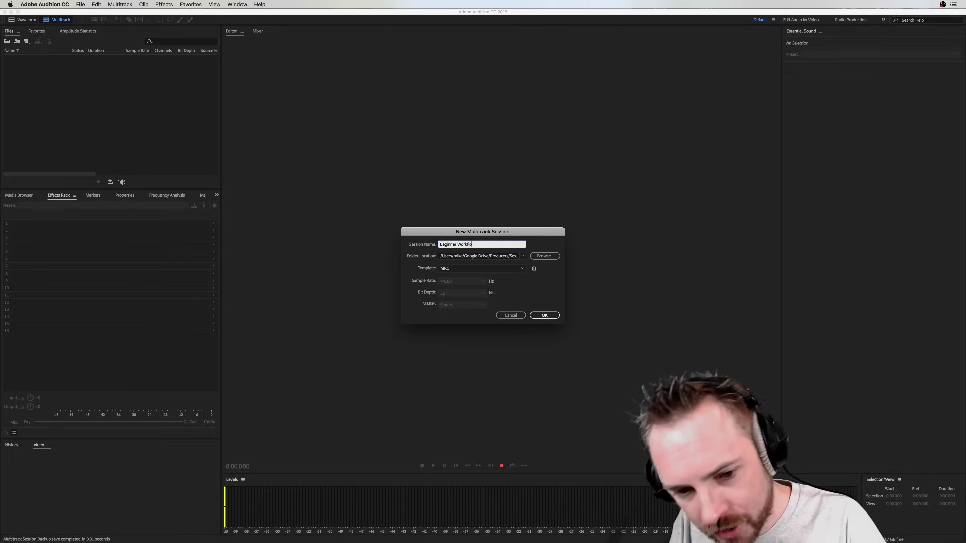
{"action": "type", "text": "w"}
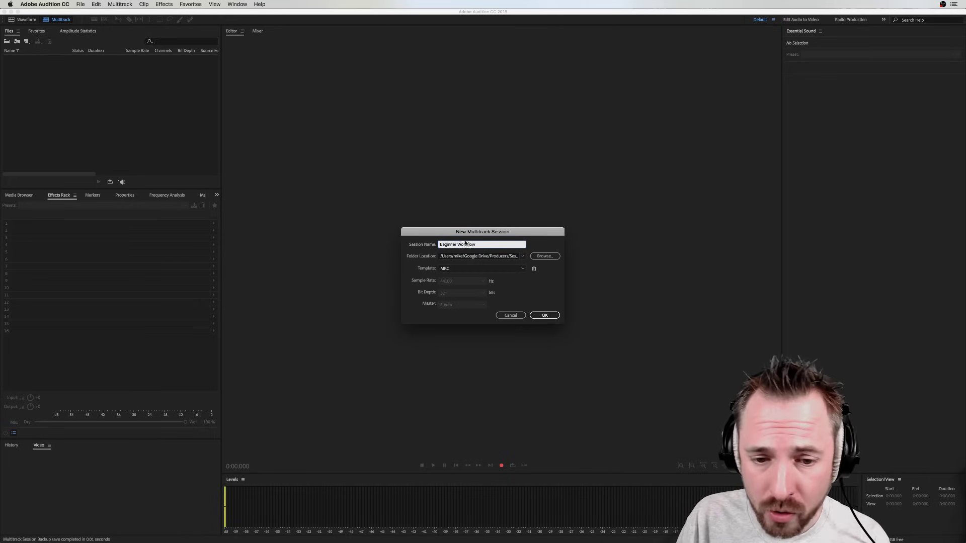
{"action": "left_click", "coordinate": [446, 270]}
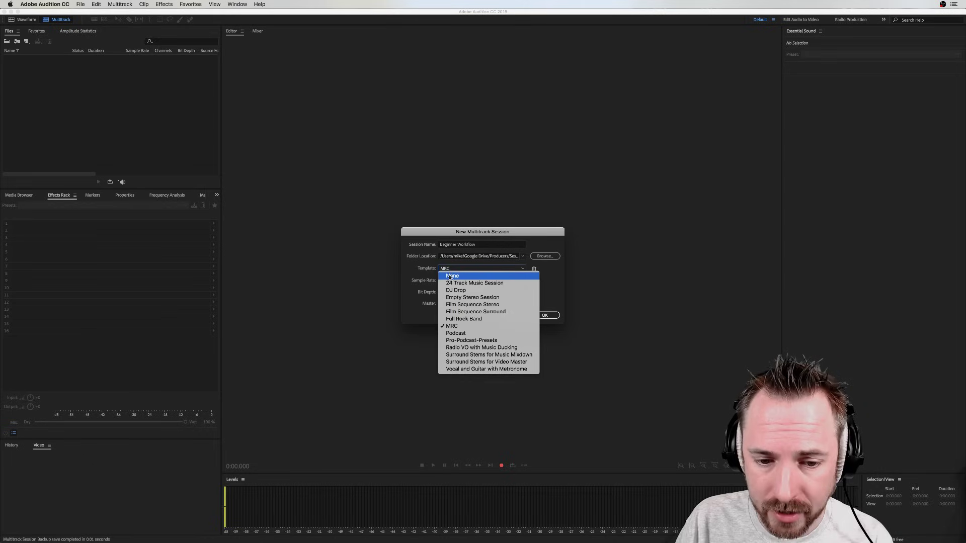
{"action": "left_click", "coordinate": [450, 276]}
{"action": "left_click", "coordinate": [450, 271]}
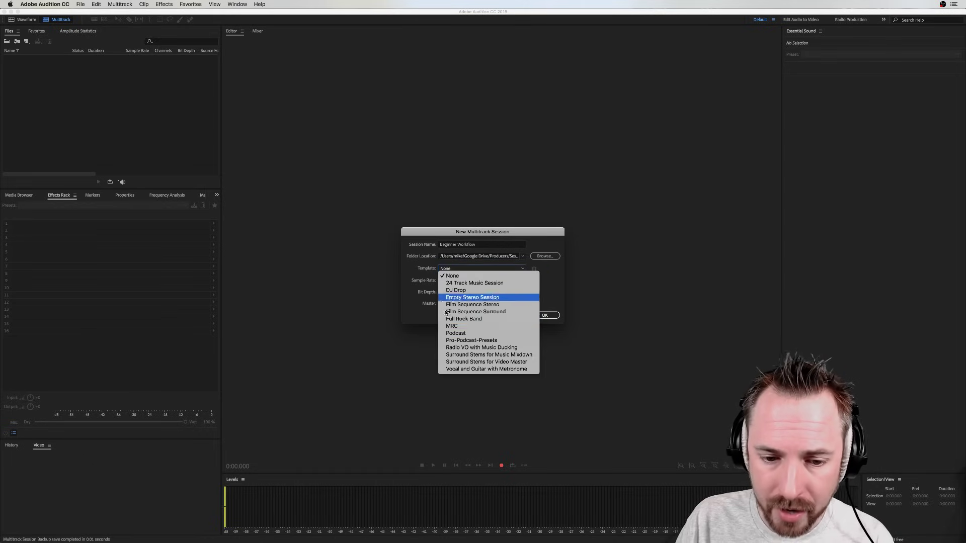
{"action": "left_click", "coordinate": [455, 326]}
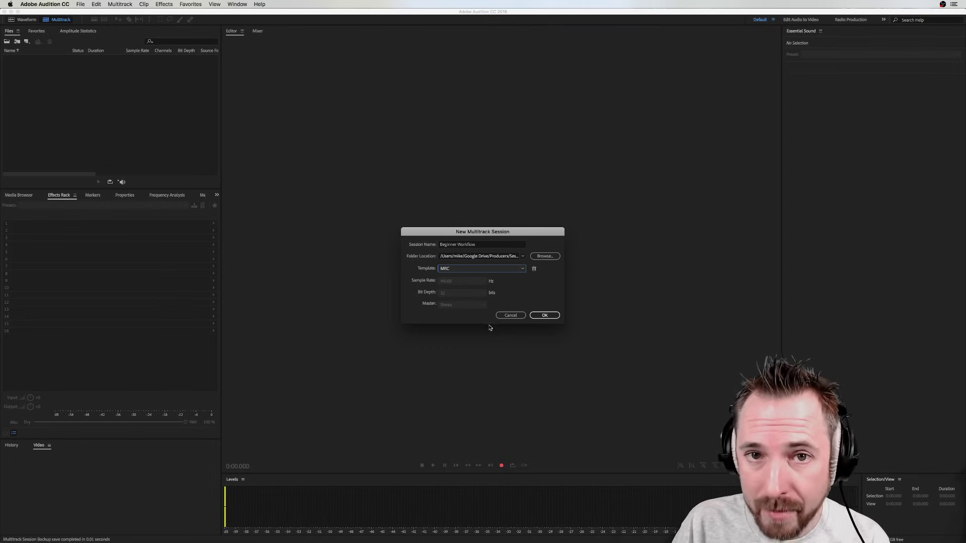
{"action": "left_click", "coordinate": [544, 316]}
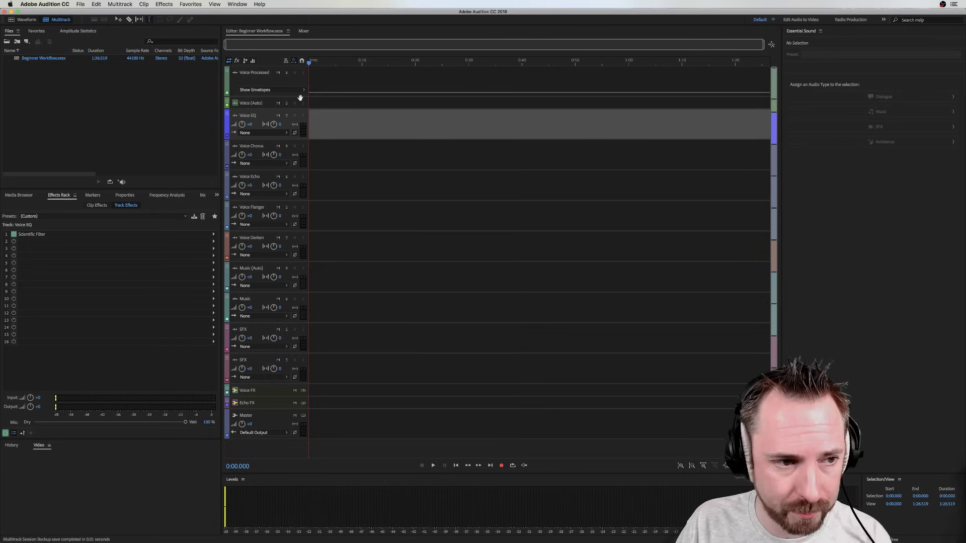
Create a new stereo audio file named 'Voice Over' and hide the preview pane
{"action": "left_click", "coordinate": [33, 21]}
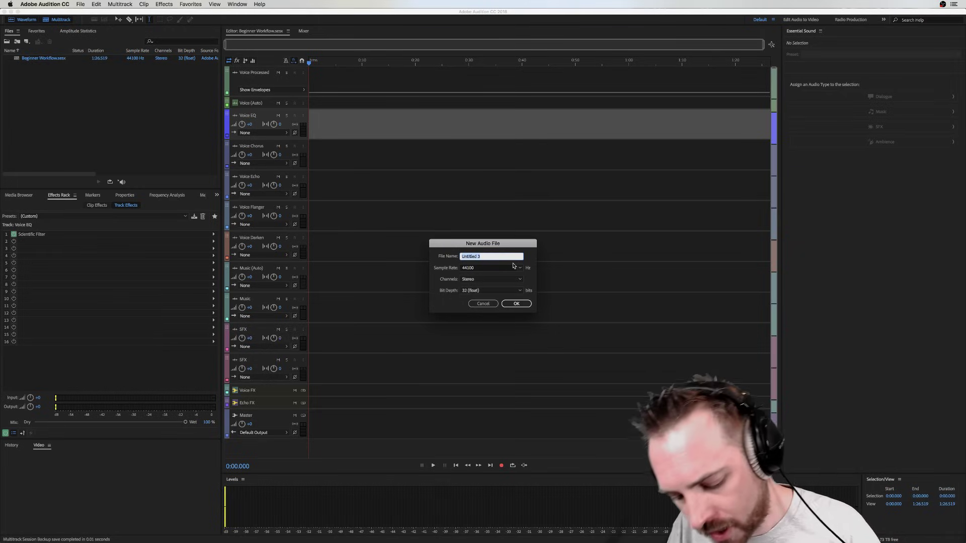
{"action": "type", "text": "Voice Over"}
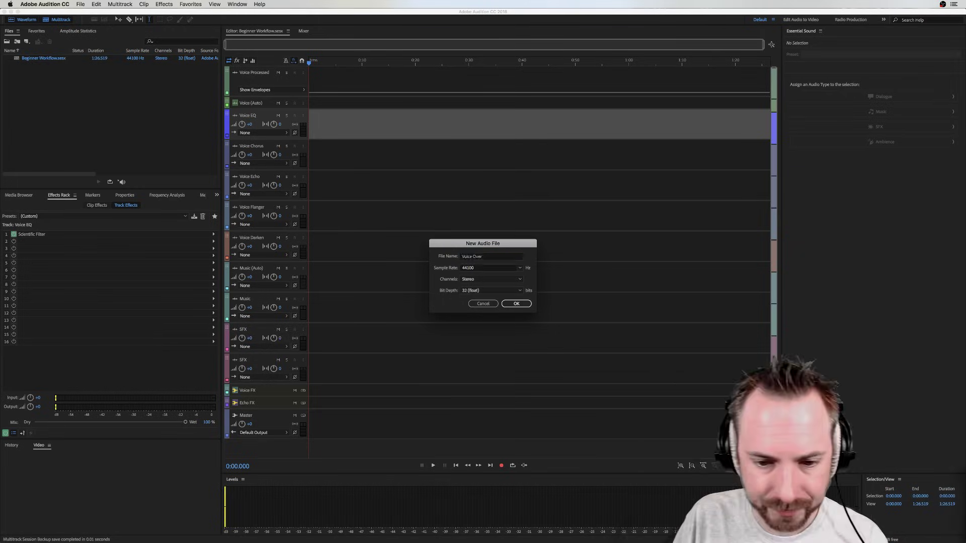
{"action": "key", "text": "Return"}
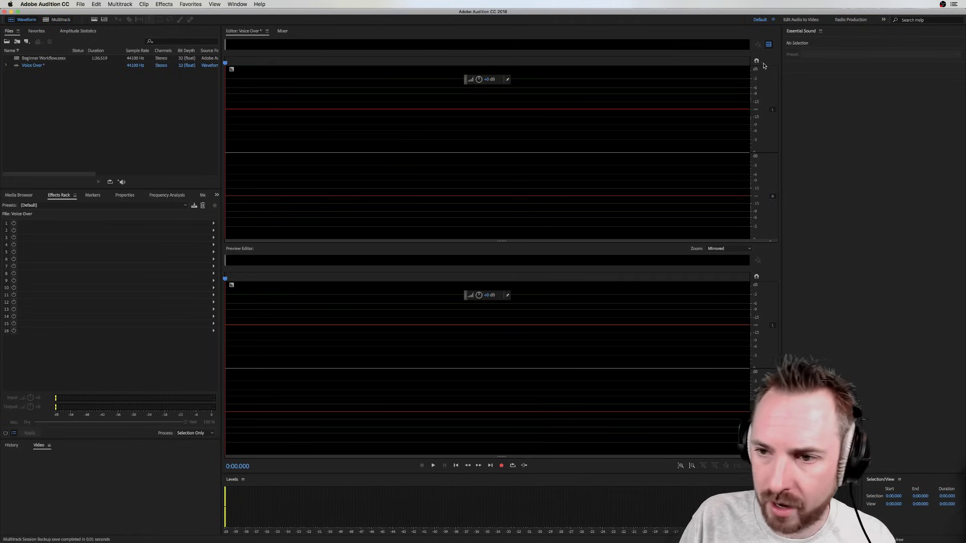
{"action": "left_click", "coordinate": [768, 46]}
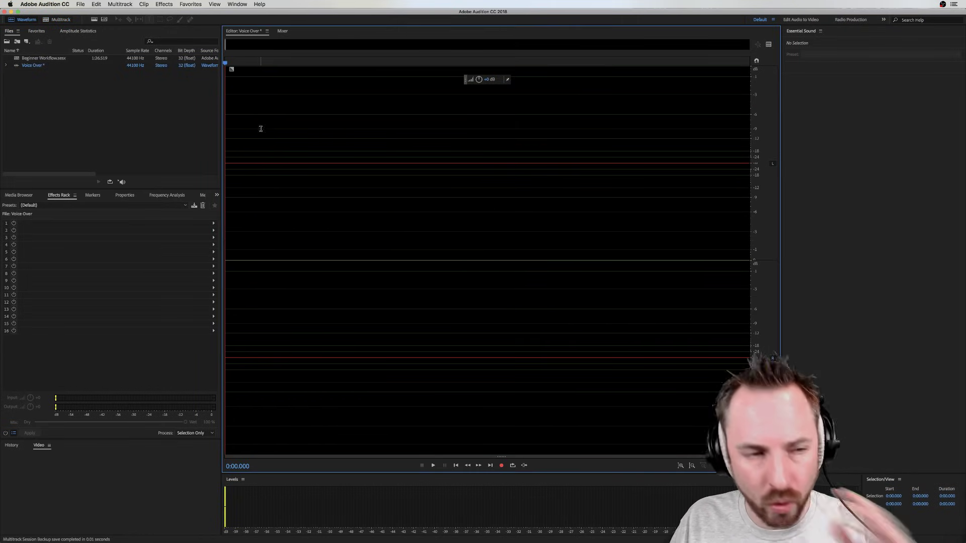
Record about 24 seconds of voice-over narration into the Voice Over file
{"action": "left_click", "coordinate": [80, 5]}
{"action": "mouse_move", "coordinate": [86, 13]}
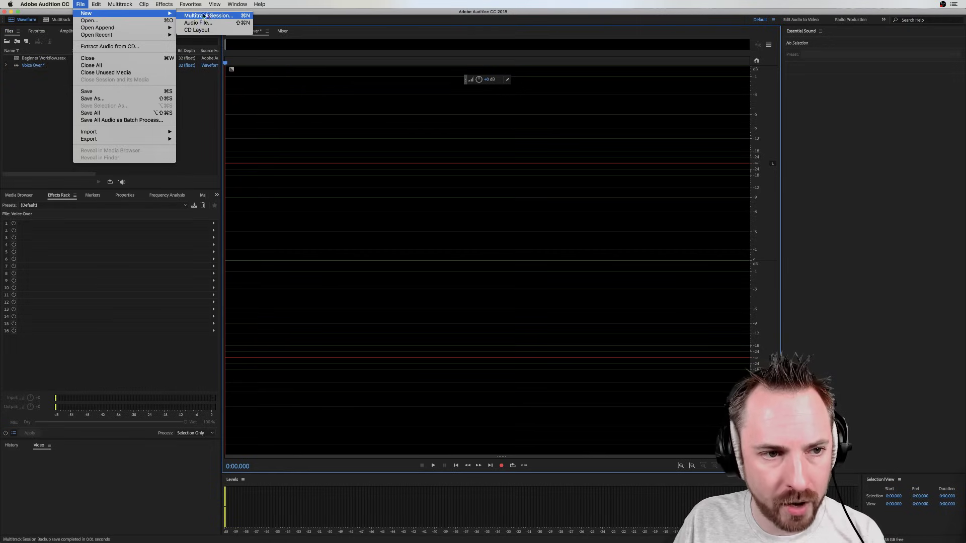
{"action": "left_click", "coordinate": [326, 248]}
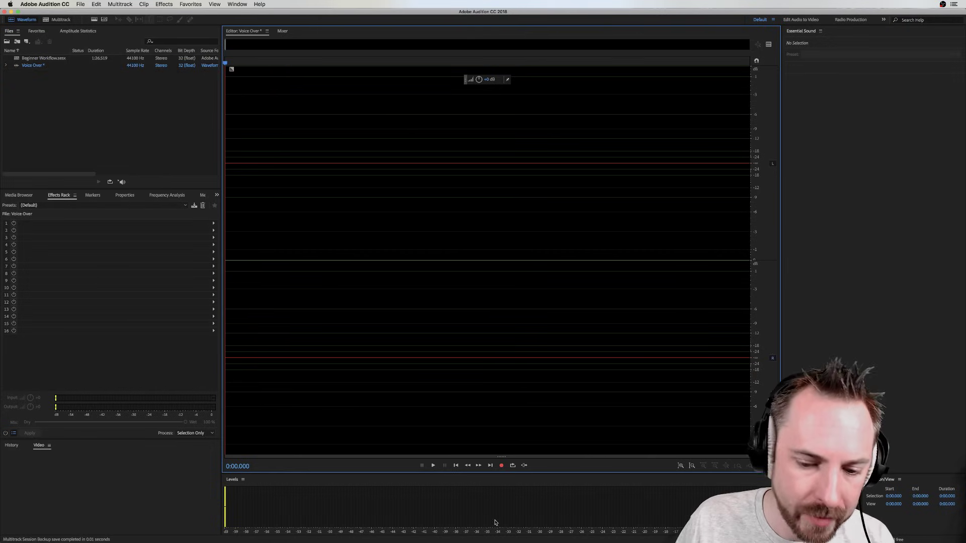
{"action": "left_click", "coordinate": [501, 466]}
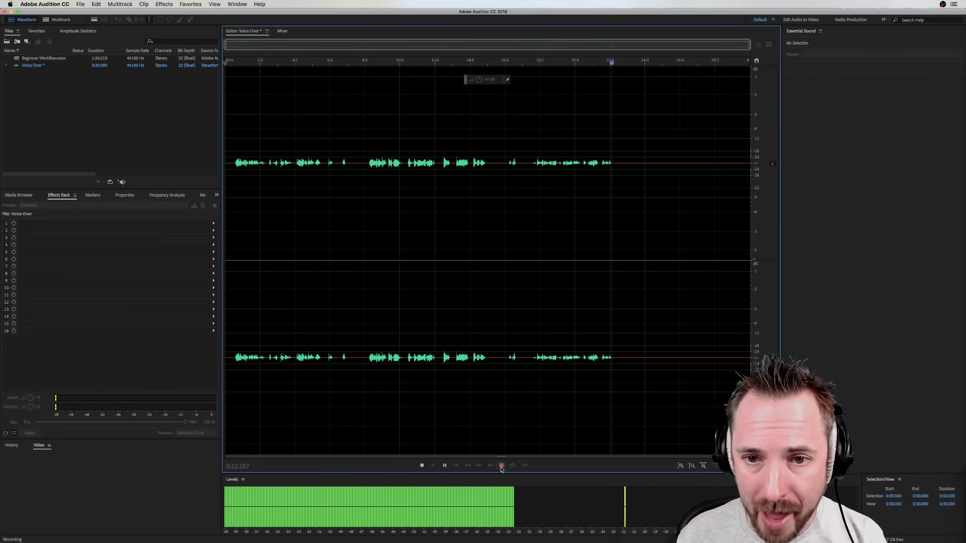
{"action": "left_click", "coordinate": [501, 467]}
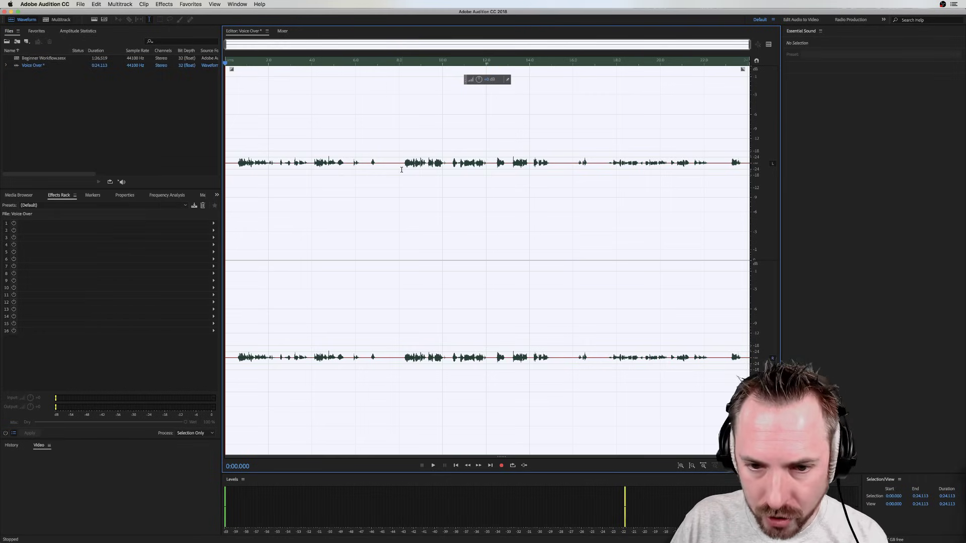
{"action": "left_click_drag", "start_coordinate": [401, 170], "coordinate": [716, 220]}
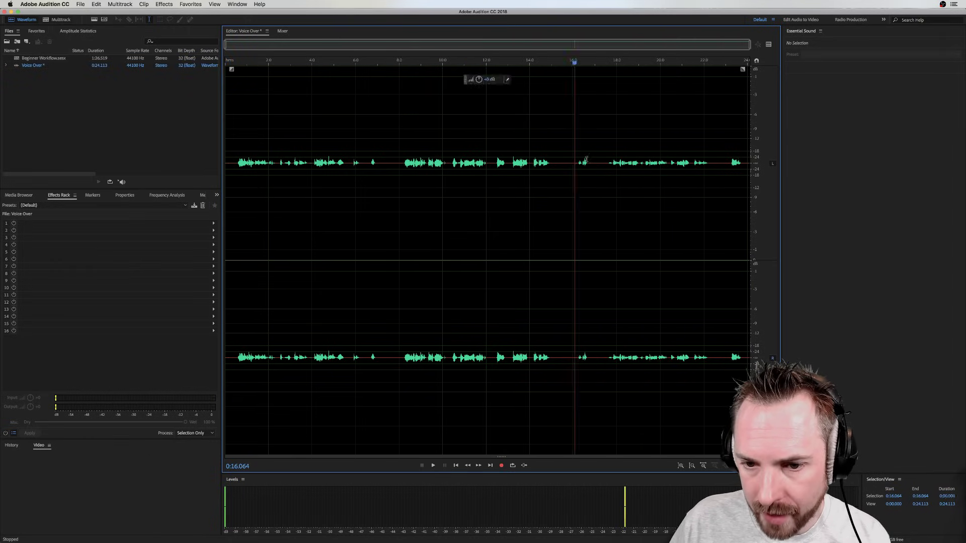
{"action": "left_click_drag", "start_coordinate": [575, 166], "coordinate": [599, 173]}
{"action": "left_click_drag", "start_coordinate": [726, 162], "coordinate": [802, 159]}
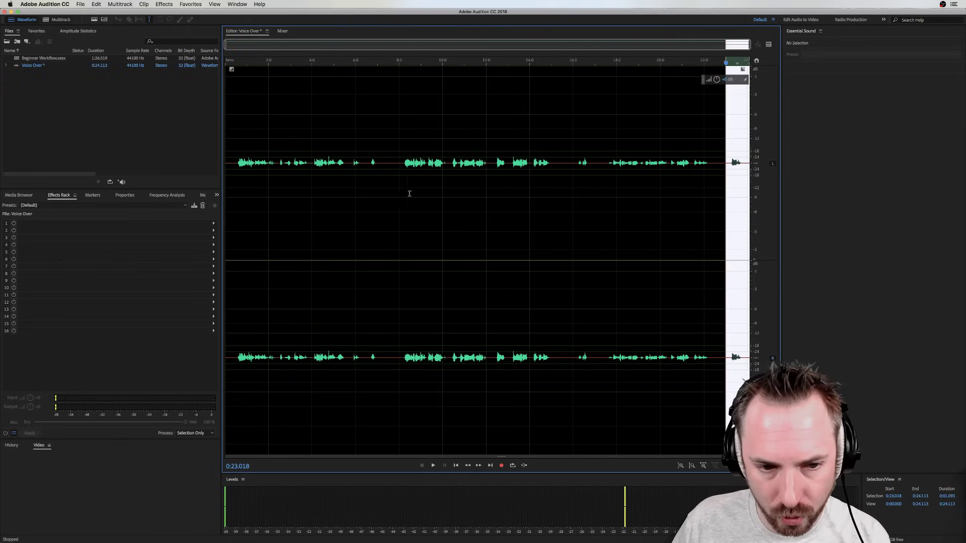
{"action": "left_click_drag", "start_coordinate": [381, 181], "coordinate": [173, 177]}
{"action": "left_click", "coordinate": [426, 230]}
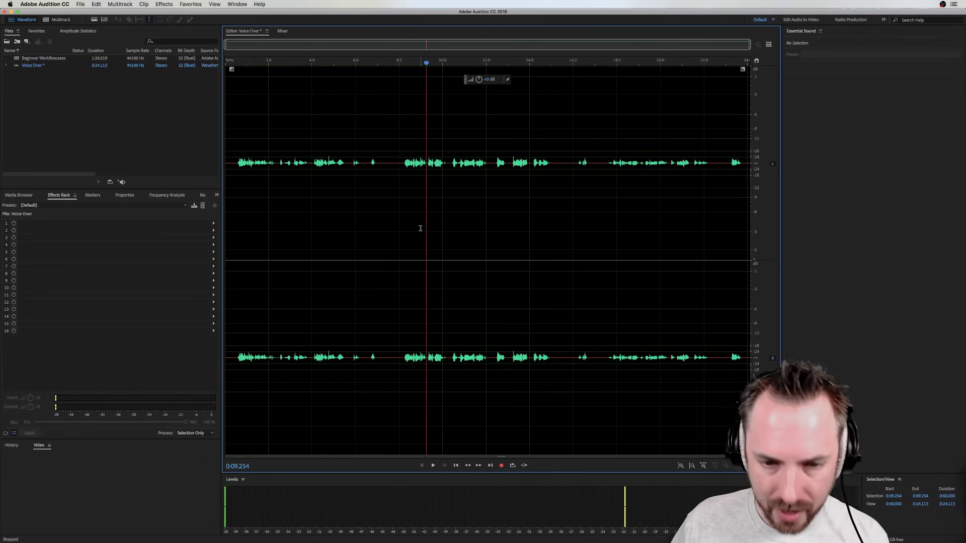
{"action": "left_click", "coordinate": [377, 203]}
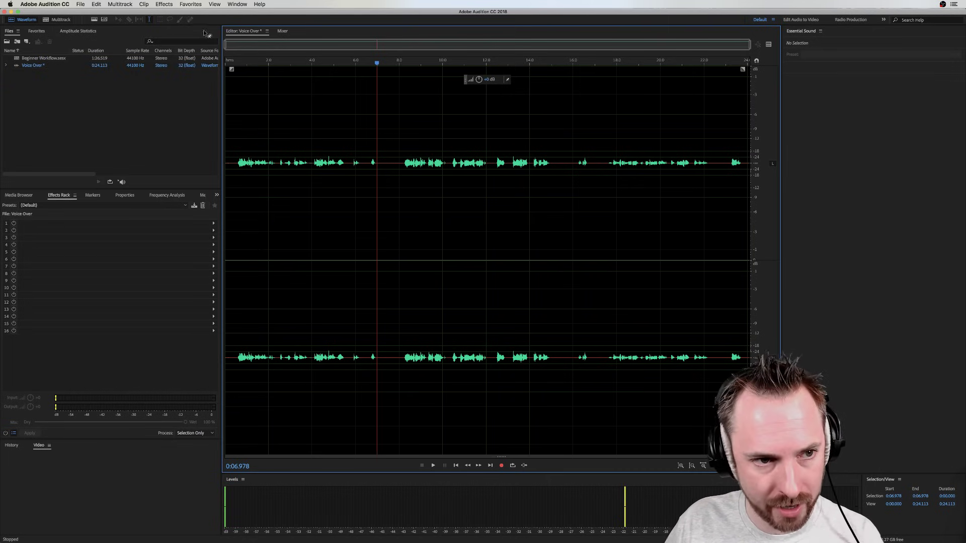
{"action": "left_click", "coordinate": [197, 5]}
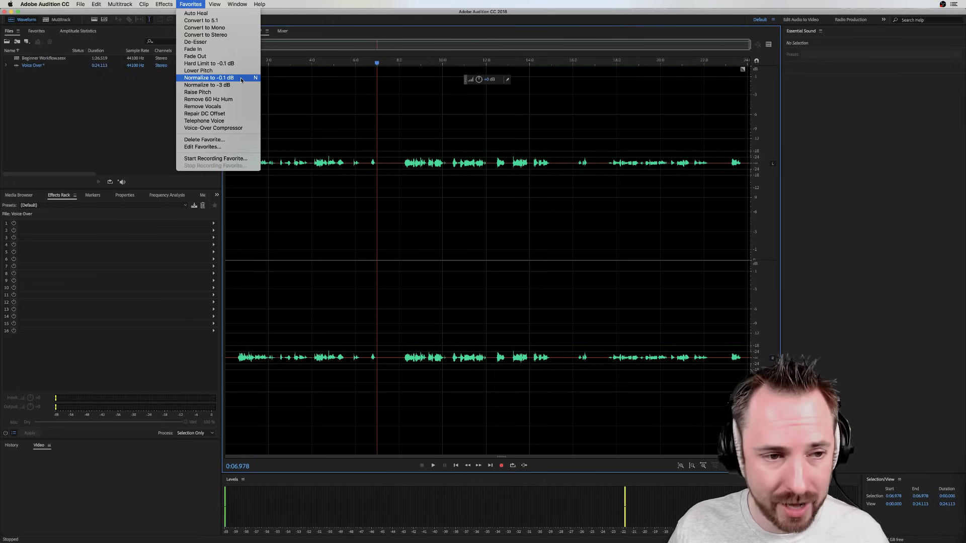
{"action": "key", "text": "Escape"}
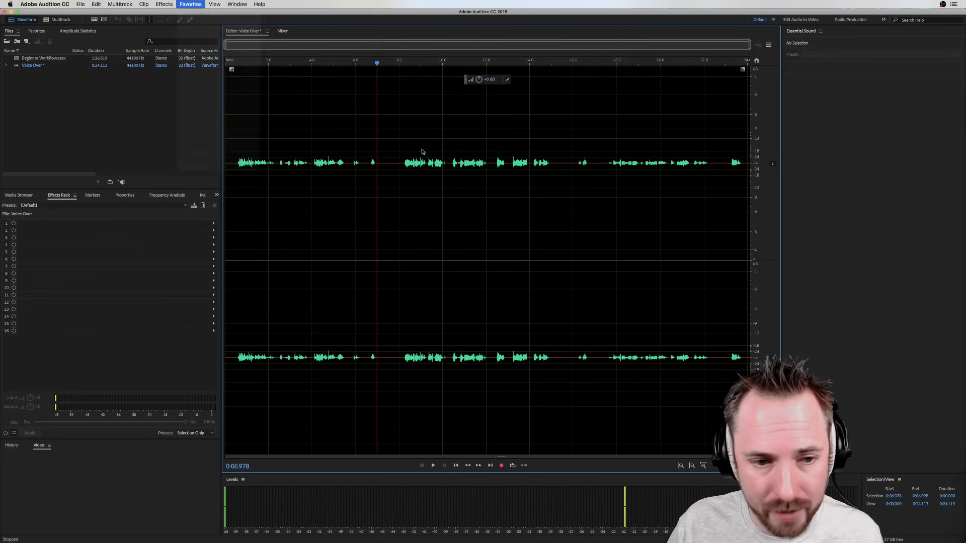
Place the Voice Over recording on the Voice Processed track, then open that clip in the Waveform editor
{"action": "left_click", "coordinate": [46, 21]}
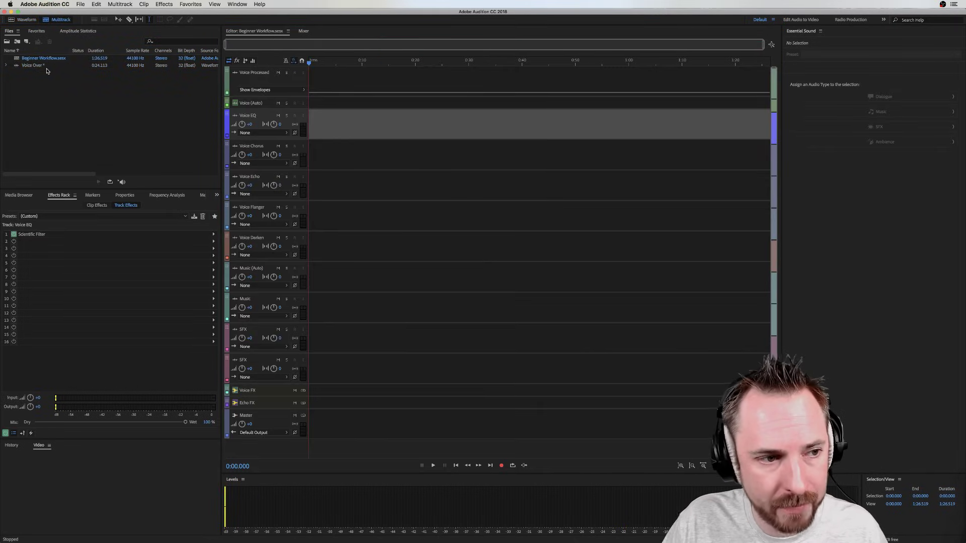
{"action": "left_click_drag", "start_coordinate": [46, 71], "coordinate": [308, 81]}
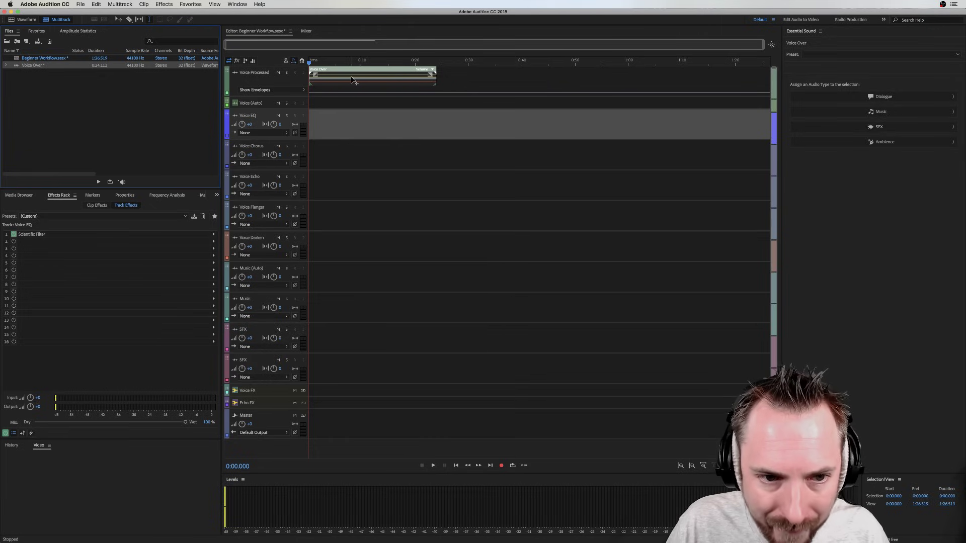
{"action": "scroll", "coordinate": [261, 78], "scroll_direction": "up", "scroll_amount": 3}
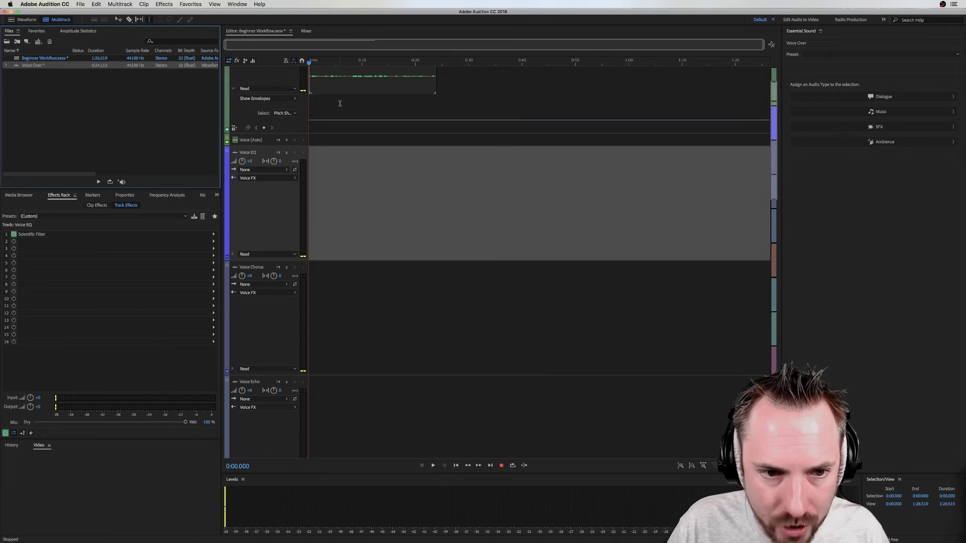
{"action": "scroll", "coordinate": [340, 103], "scroll_direction": "up", "scroll_amount": 2}
{"action": "scroll", "coordinate": [320, 94], "scroll_direction": "down", "scroll_amount": 1}
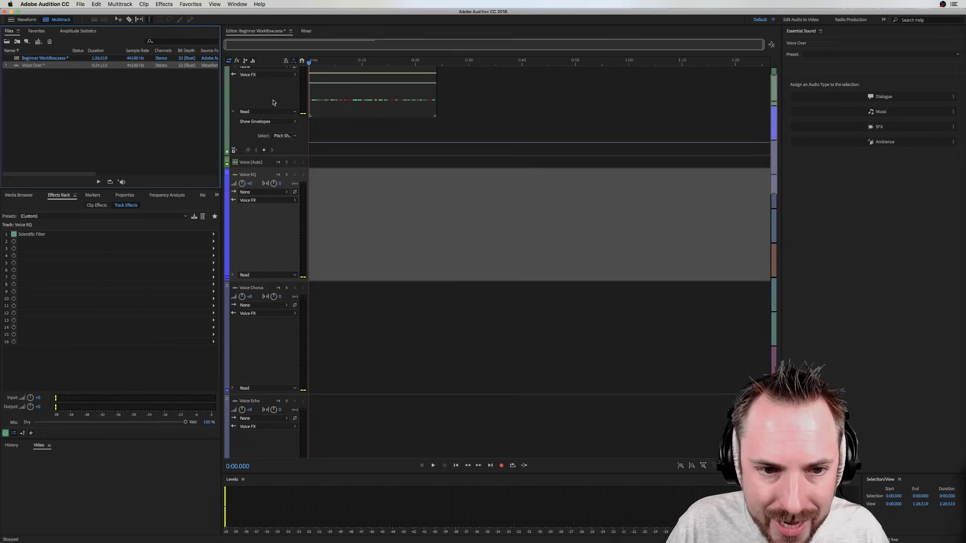
{"action": "scroll", "coordinate": [352, 110], "scroll_direction": "up", "scroll_amount": 1}
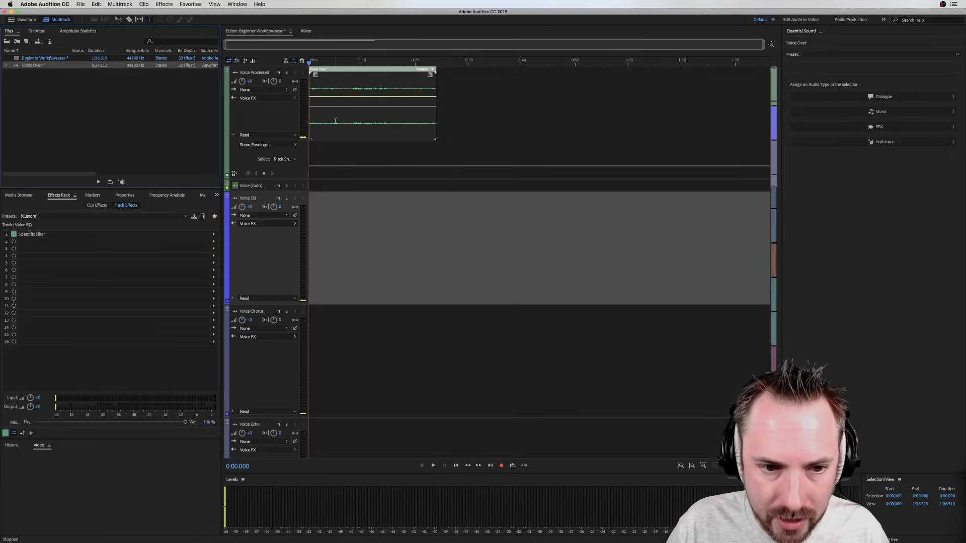
{"action": "double_click", "coordinate": [335, 121]}
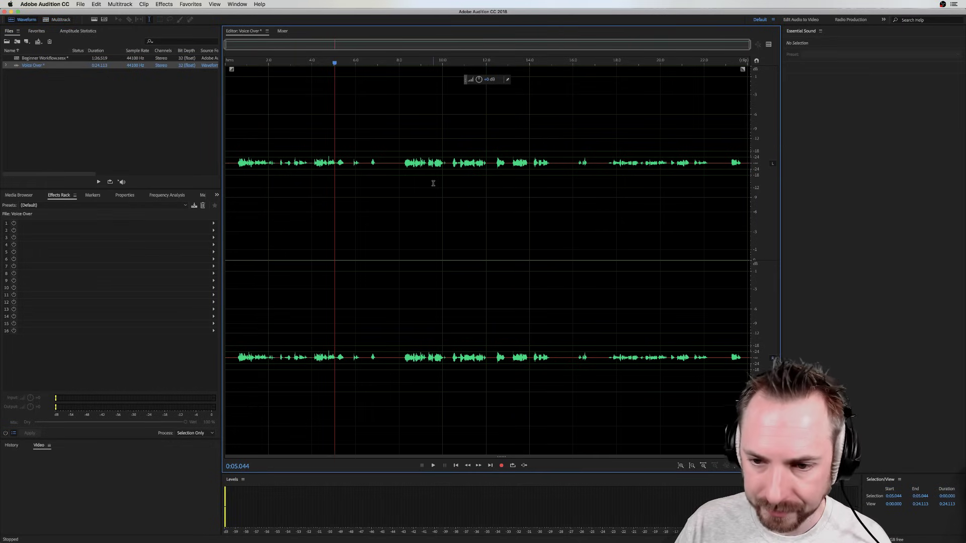
Select the whole Voice Over waveform, check the Favorites list, and open Edit > Keyboard Shortcuts
{"action": "double_click", "coordinate": [384, 153]}
{"action": "left_click", "coordinate": [182, 6]}
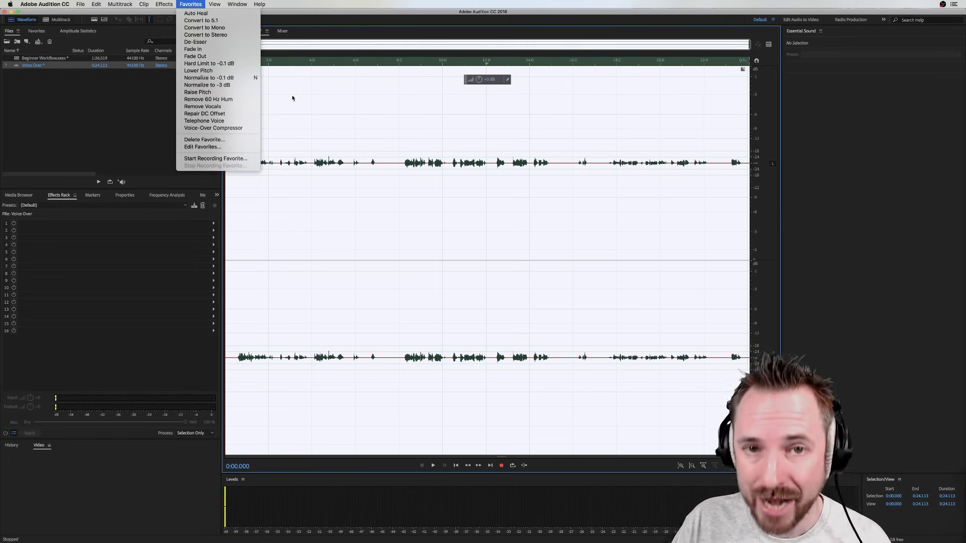
{"action": "left_click", "coordinate": [324, 118]}
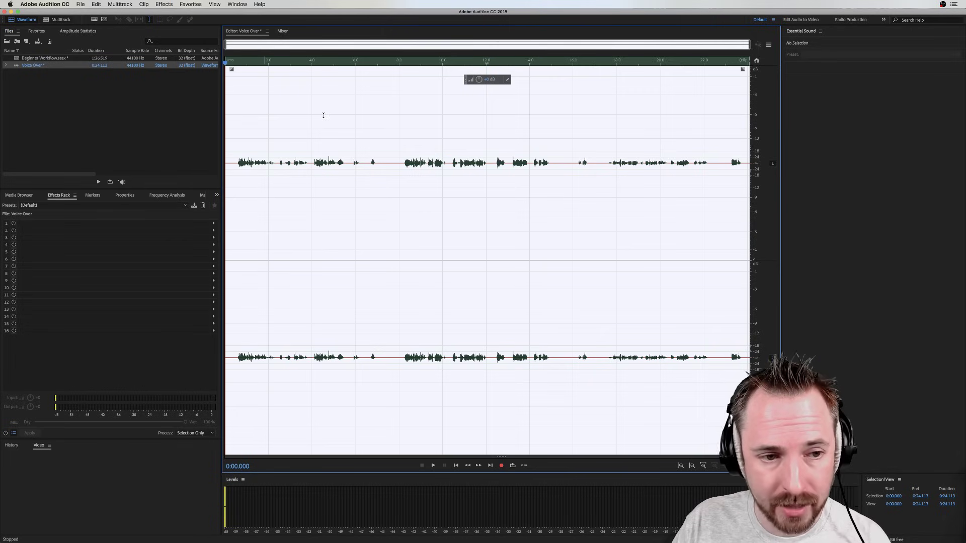
{"action": "left_click", "coordinate": [96, 4]}
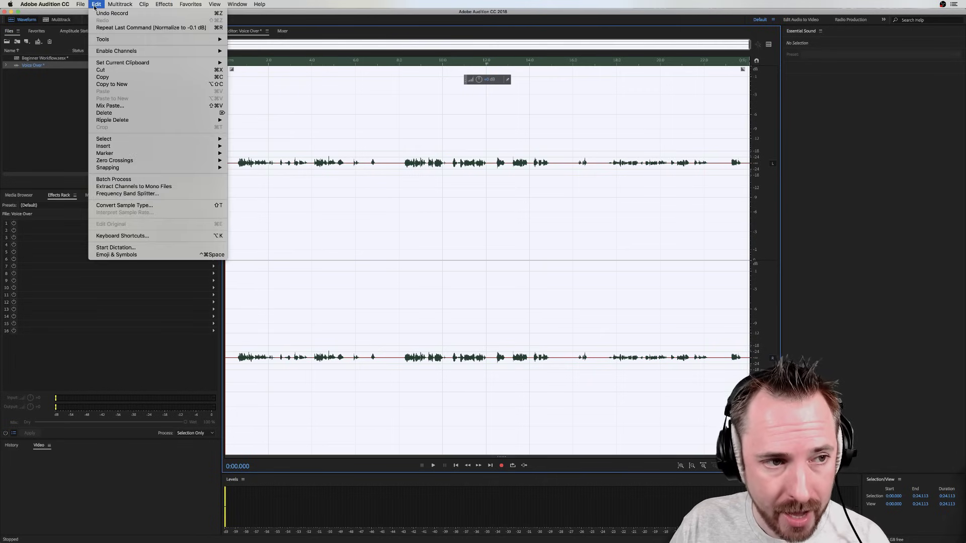
{"action": "left_click", "coordinate": [132, 236]}
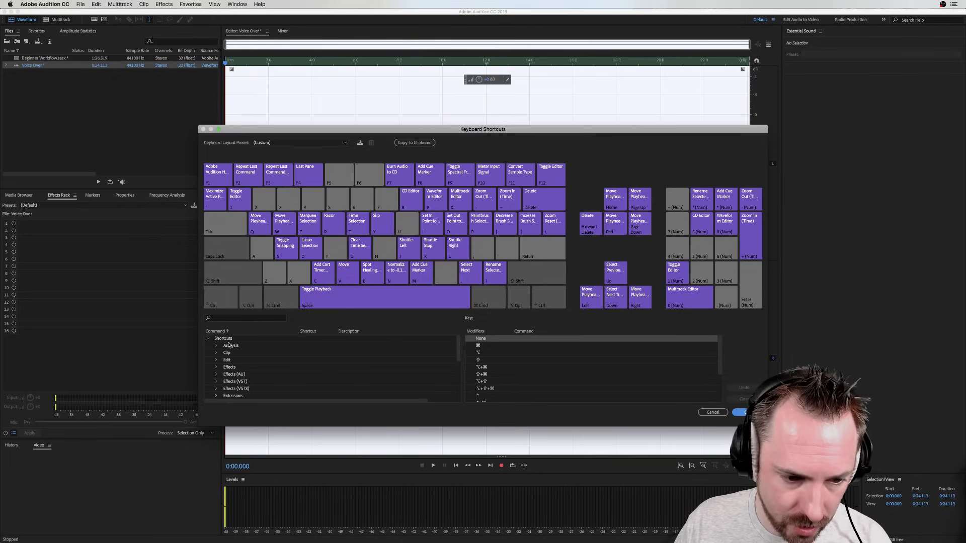
Assign a keyboard shortcut to the Favorites command Normalize to -0.1 dB and close the dialog
{"action": "scroll", "coordinate": [229, 366], "scroll_direction": "down", "scroll_amount": 3}
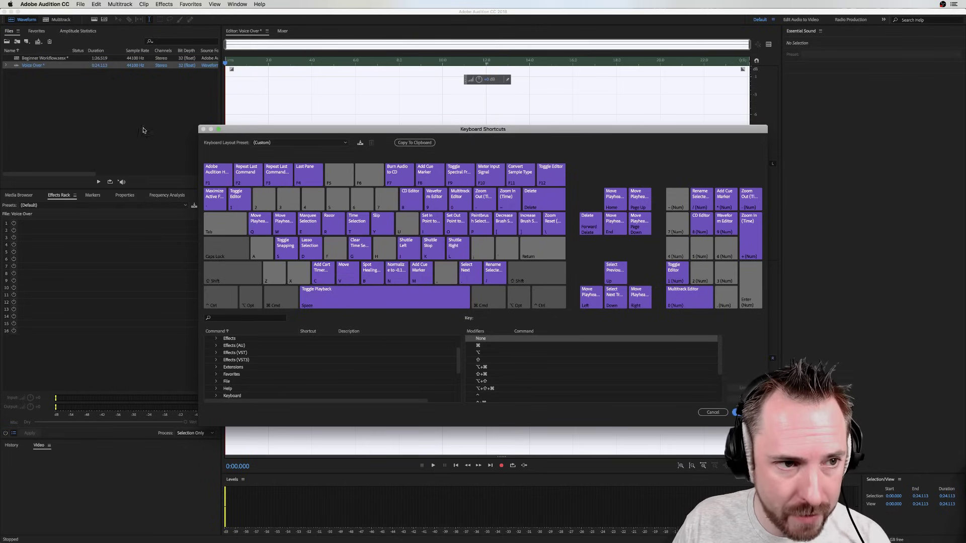
{"action": "left_click", "coordinate": [217, 377]}
{"action": "scroll", "coordinate": [236, 377], "scroll_direction": "down", "scroll_amount": 5}
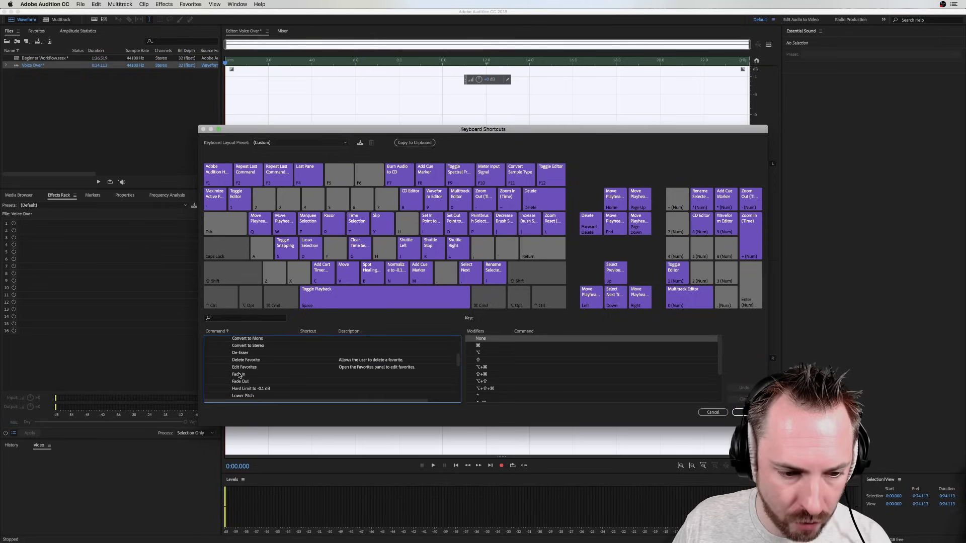
{"action": "left_click", "coordinate": [245, 381]}
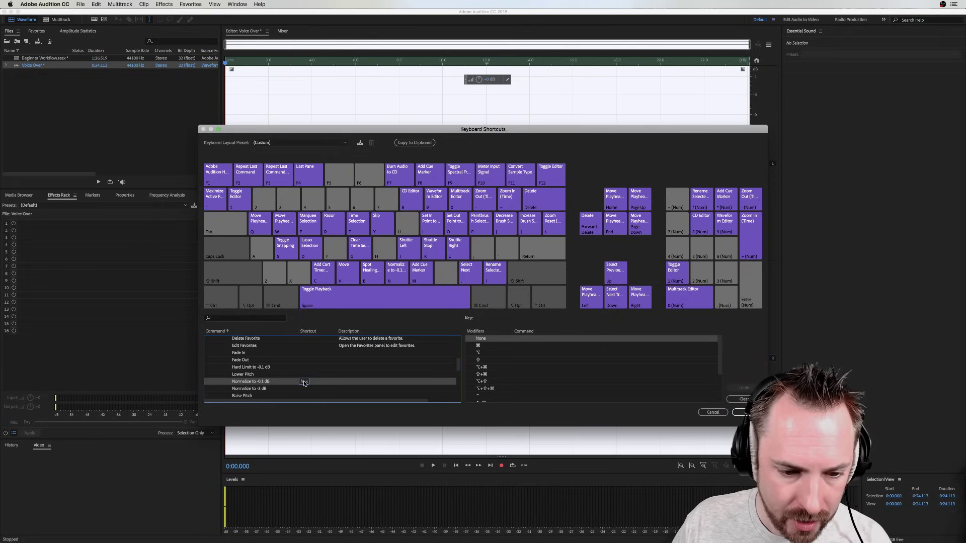
{"action": "left_click", "coordinate": [303, 382]}
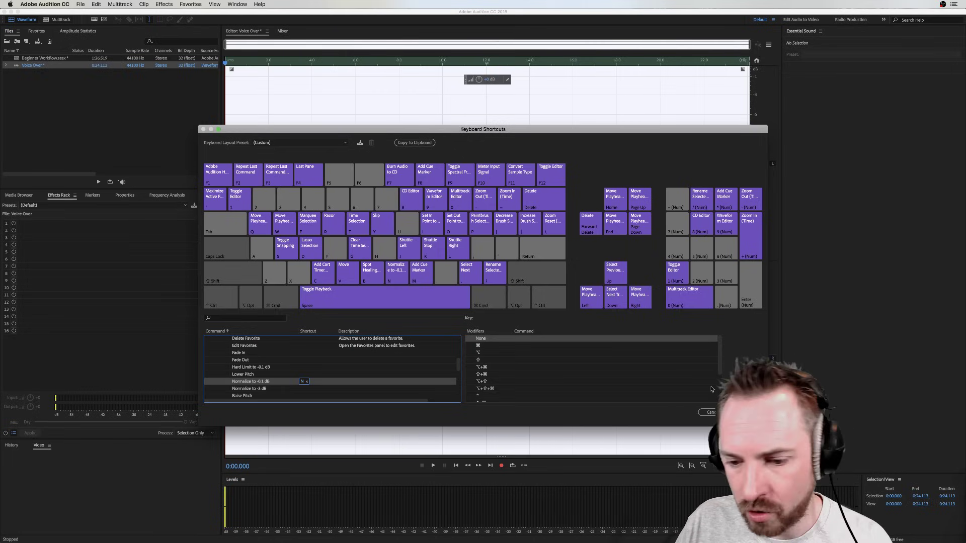
{"action": "left_click", "coordinate": [705, 412]}
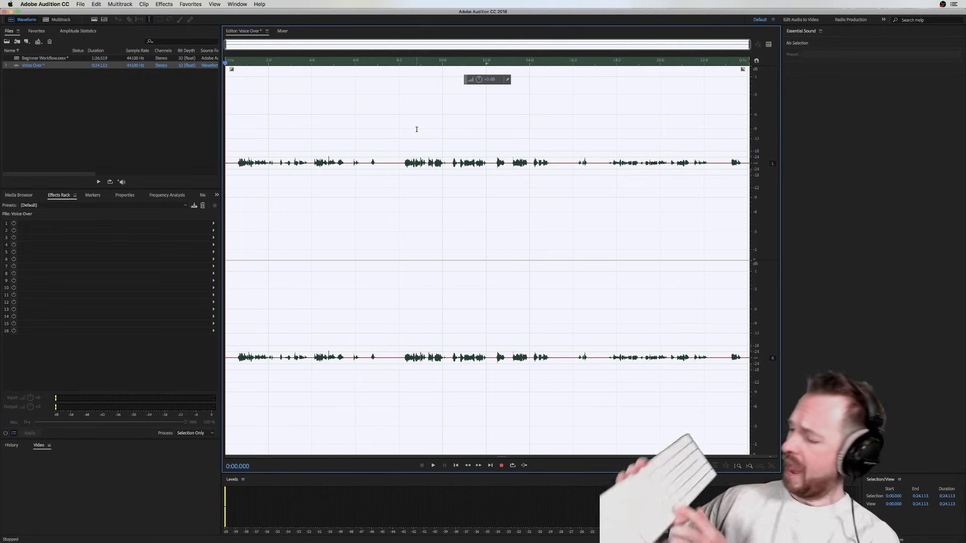
Normalize the Voice Over audio to -0.1 dB using the new shortcut
{"action": "key", "text": "super+shift+n"}
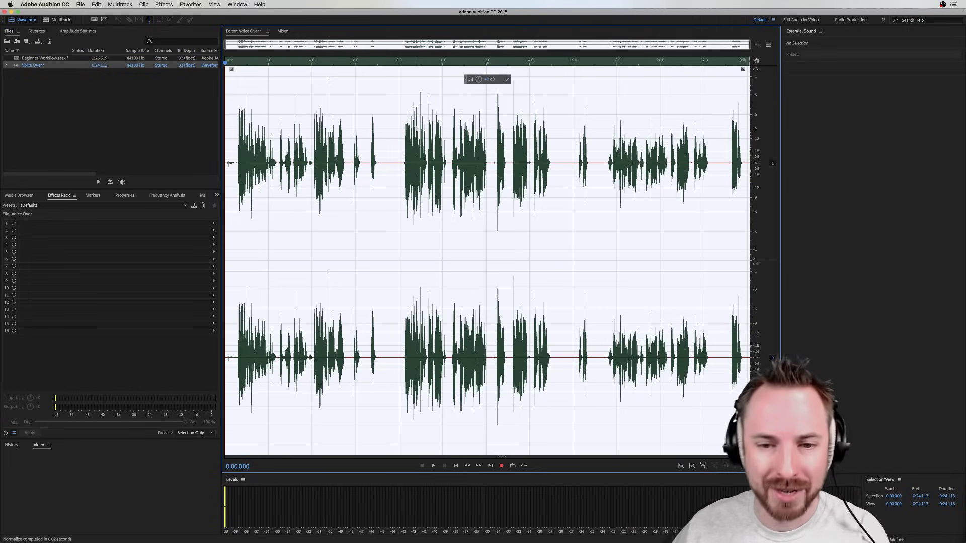
{"action": "left_click", "coordinate": [58, 19]}
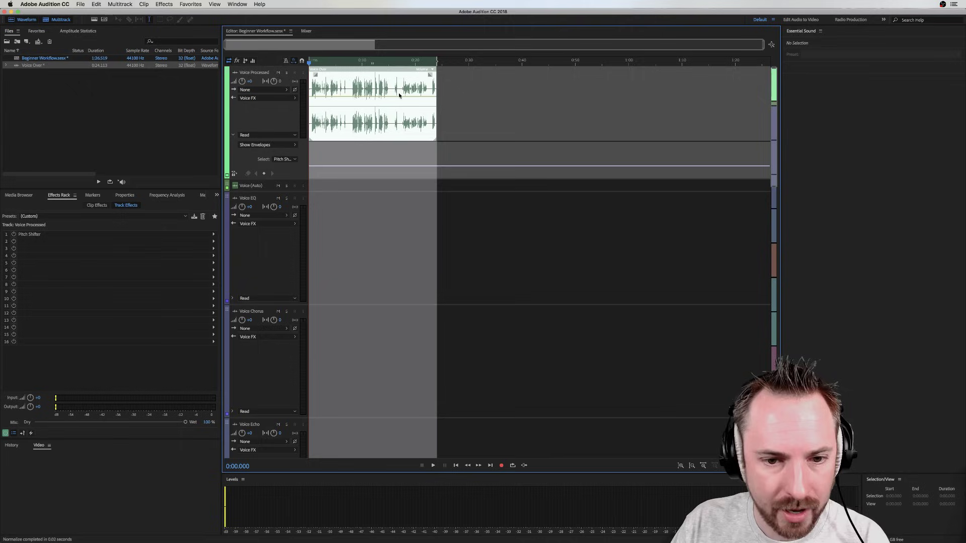
{"action": "left_click", "coordinate": [501, 111]}
Delete the Voice Over clip from the Voice Processed track and reopen the file on its own
{"action": "left_click", "coordinate": [396, 123]}
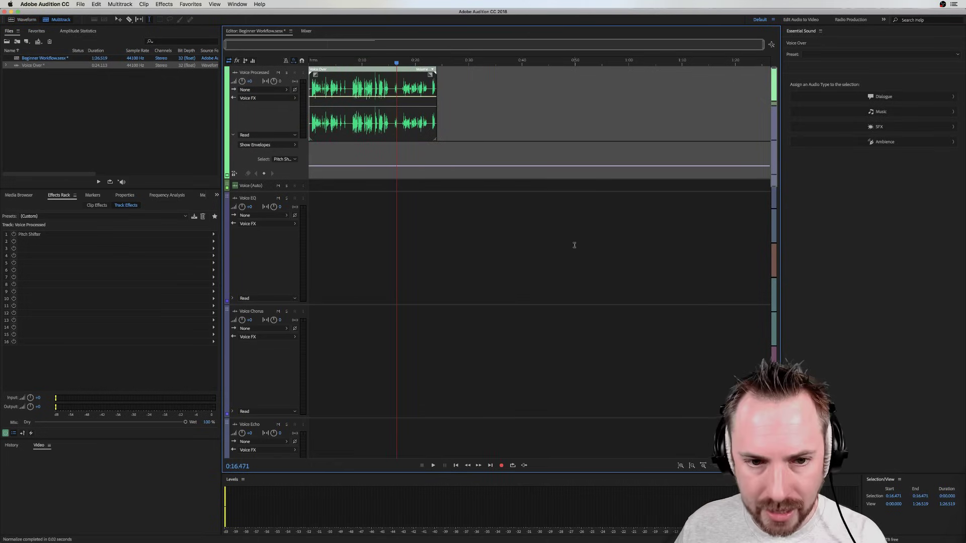
{"action": "key", "text": "Delete"}
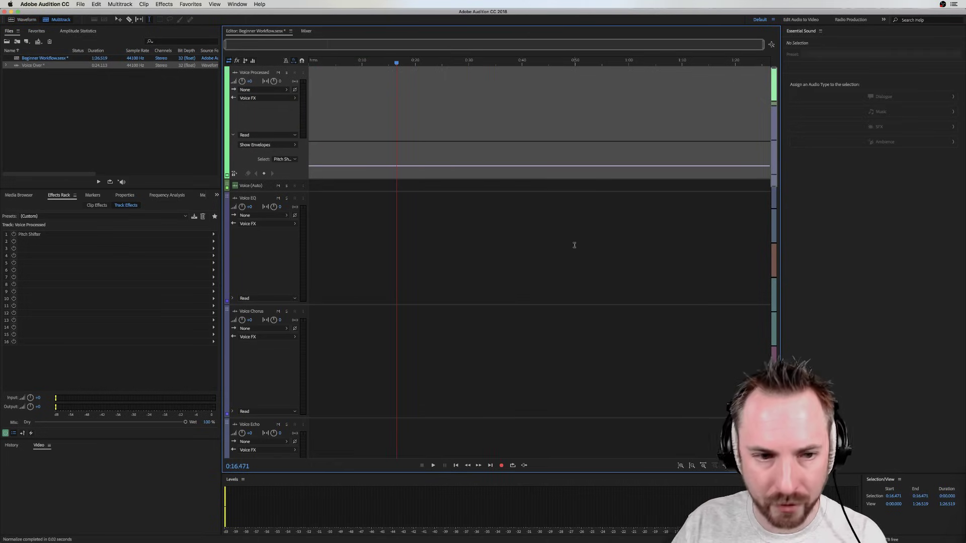
{"action": "double_click", "coordinate": [33, 66]}
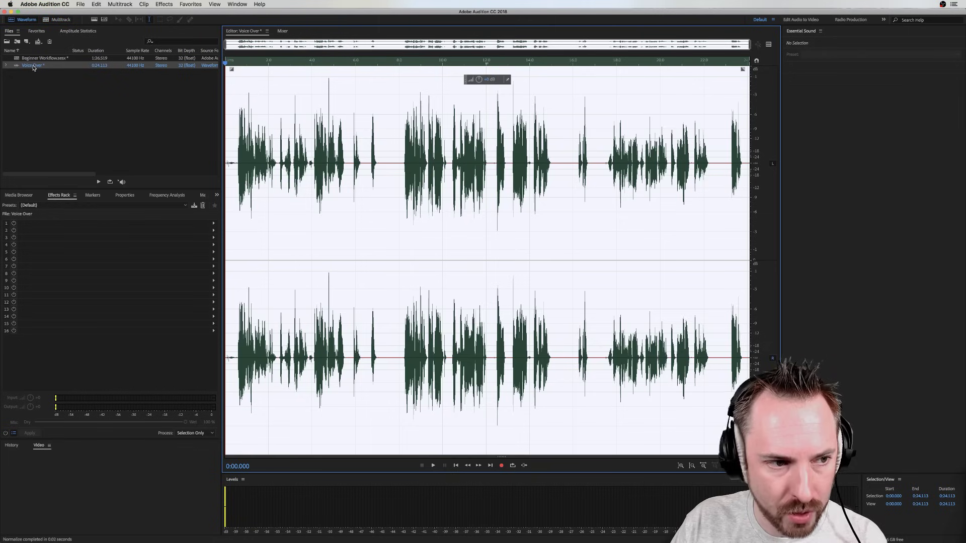
{"action": "left_click", "coordinate": [377, 156]}
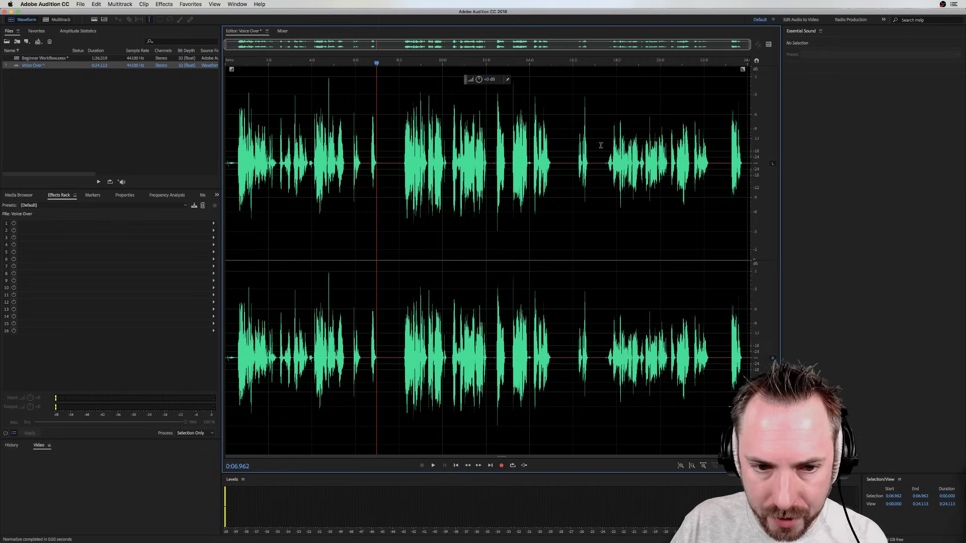
{"action": "left_click", "coordinate": [240, 63]}
{"action": "key", "text": "space"}
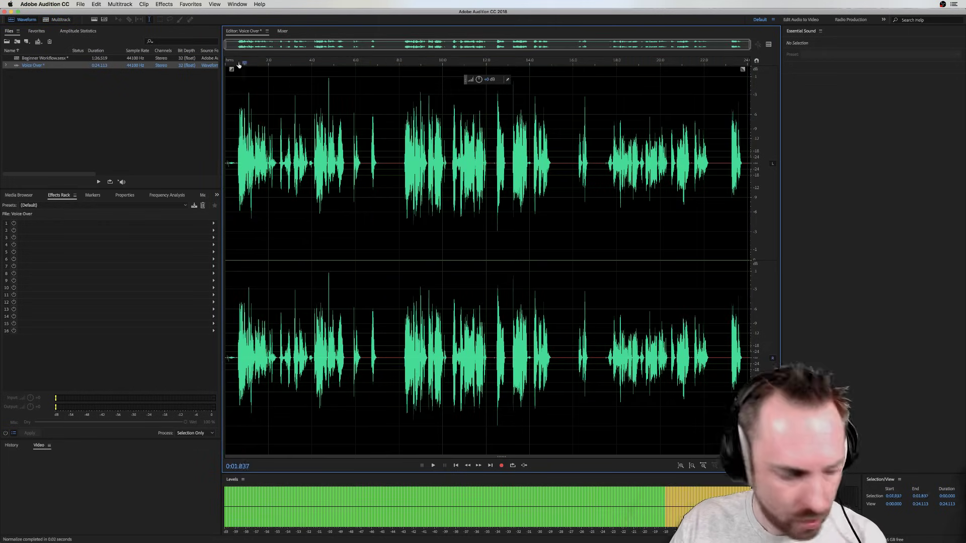
{"action": "left_click", "coordinate": [237, 64]}
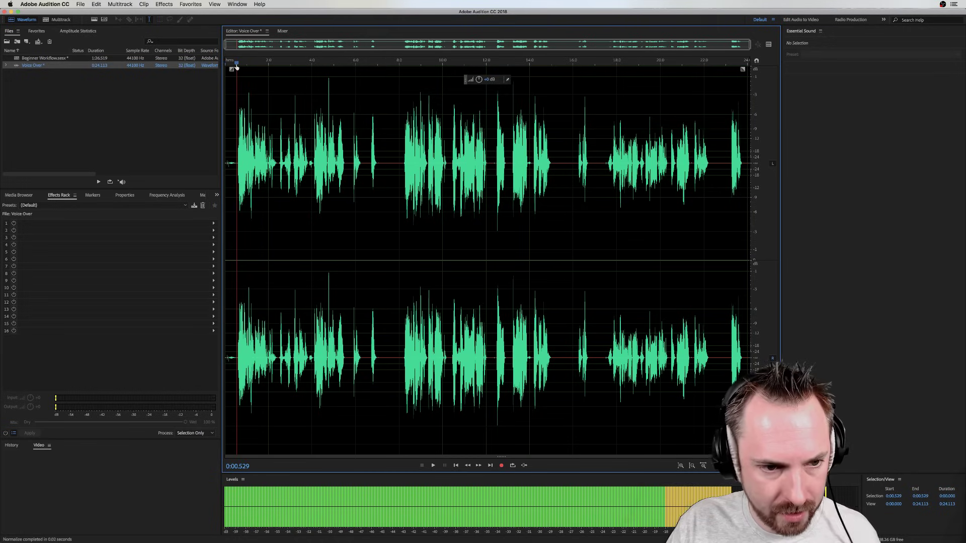
{"action": "key", "text": "space"}
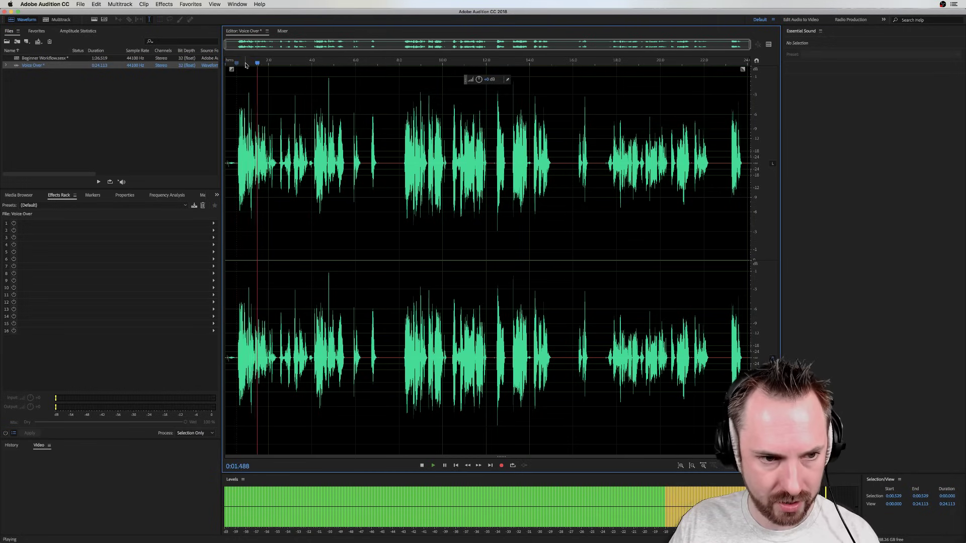
{"action": "key", "text": "space"}
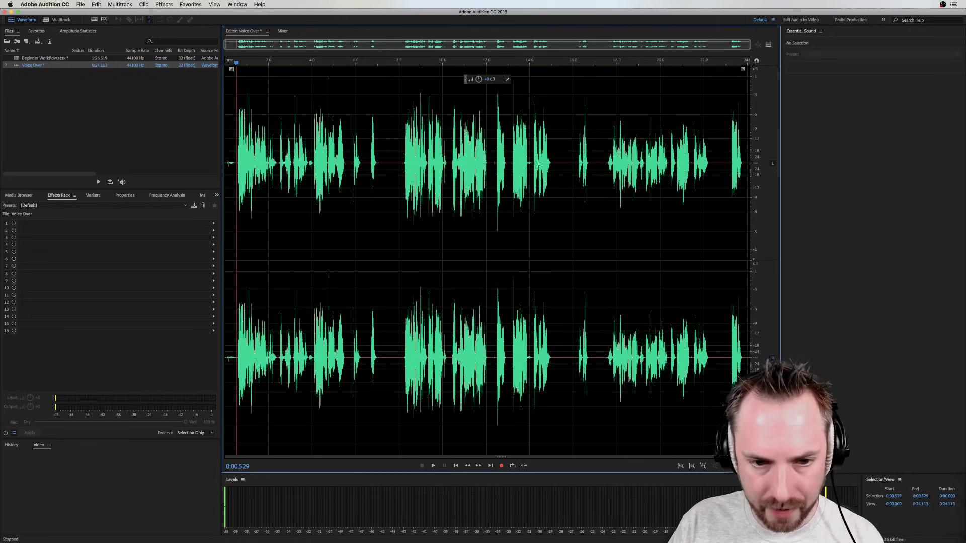
{"action": "left_click", "coordinate": [725, 148]}
{"action": "key", "text": "space"}
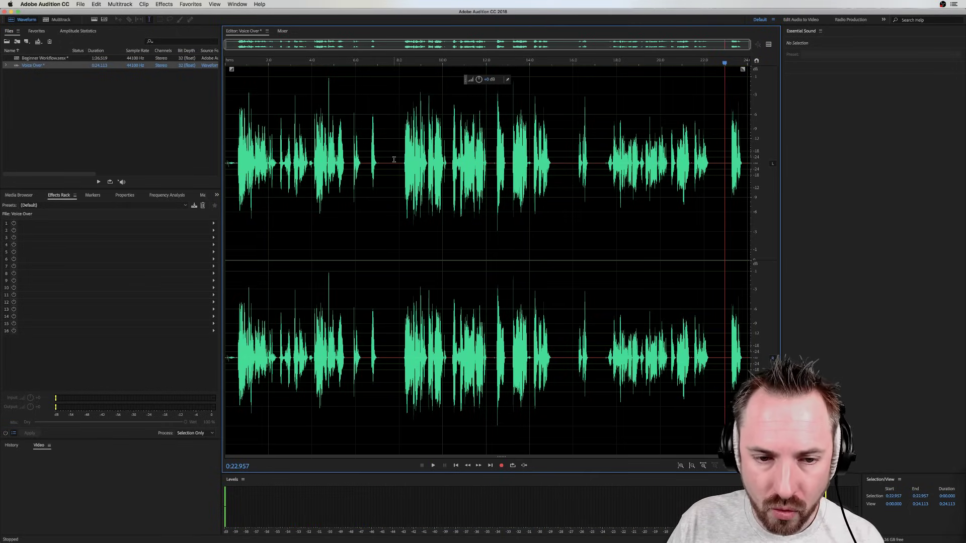
Crop Voice Over to the 0:07.772–0:22.690 speech region, about 14.9 seconds
{"action": "left_click_drag", "start_coordinate": [394, 159], "coordinate": [719, 176]}
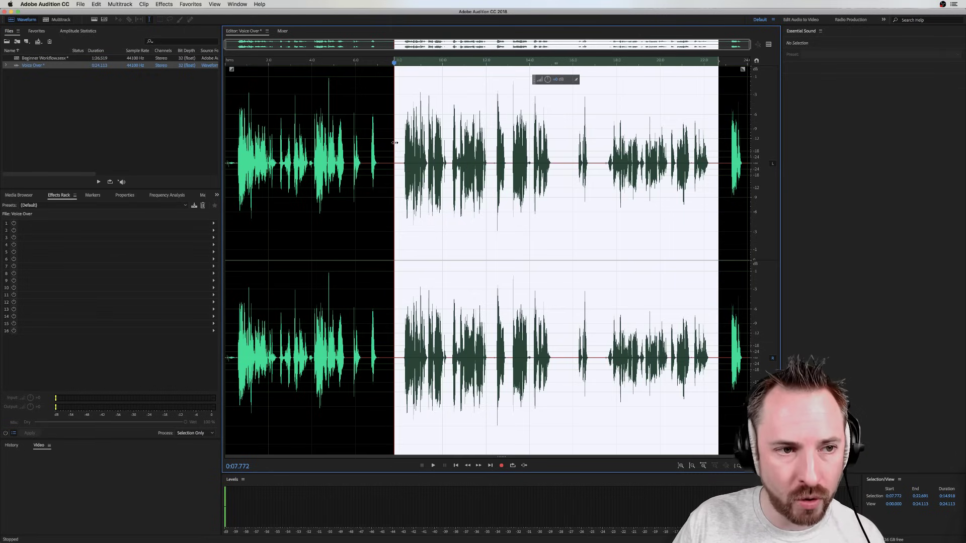
{"action": "left_click", "coordinate": [96, 5]}
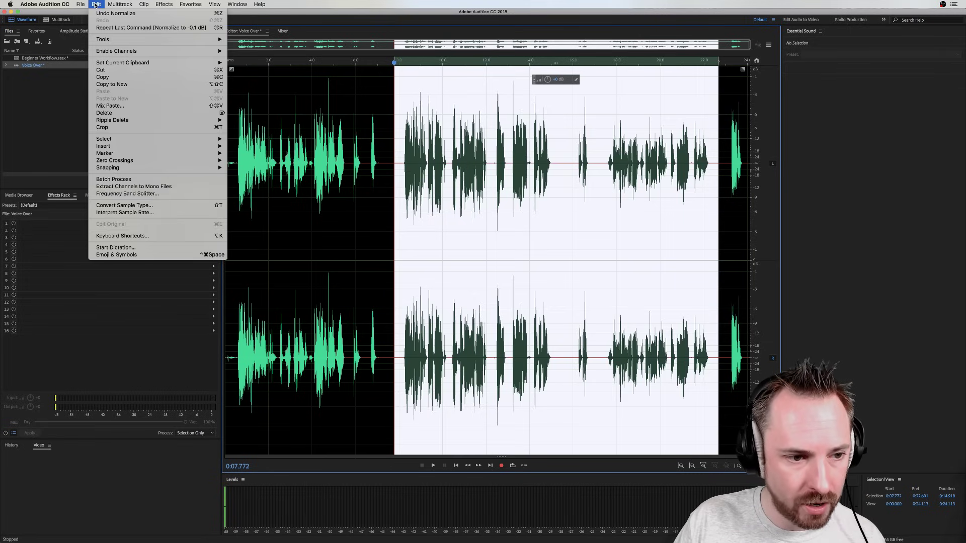
{"action": "mouse_move", "coordinate": [169, 6]}
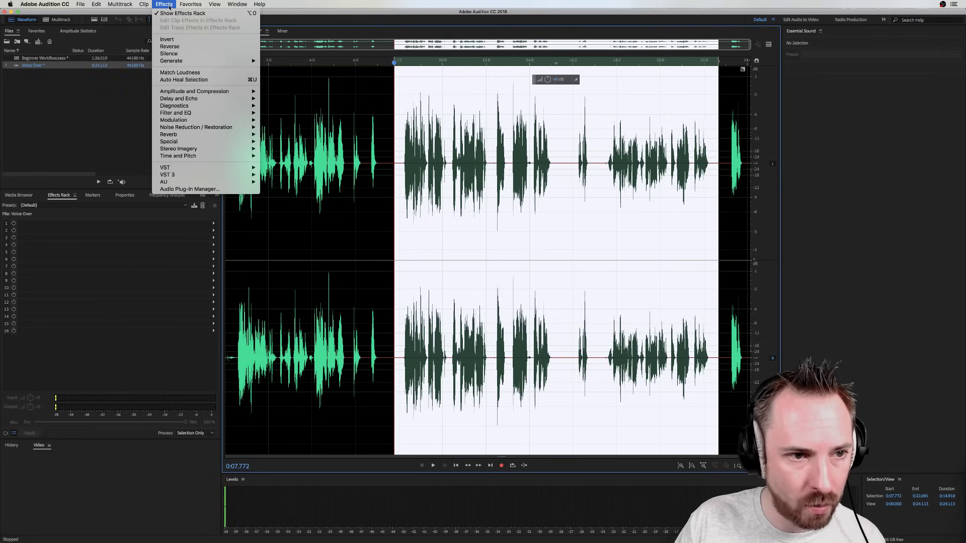
{"action": "mouse_move", "coordinate": [100, 7]}
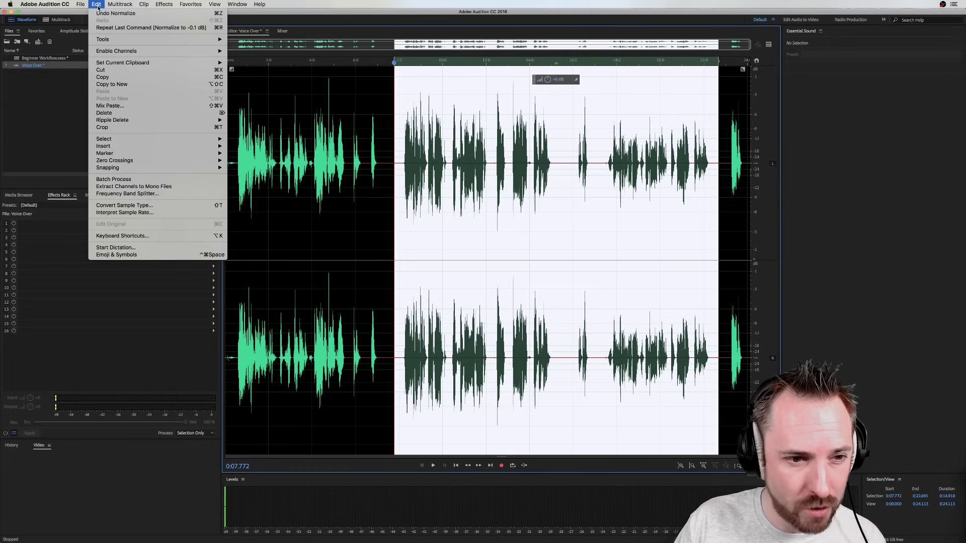
{"action": "left_click", "coordinate": [115, 127]}
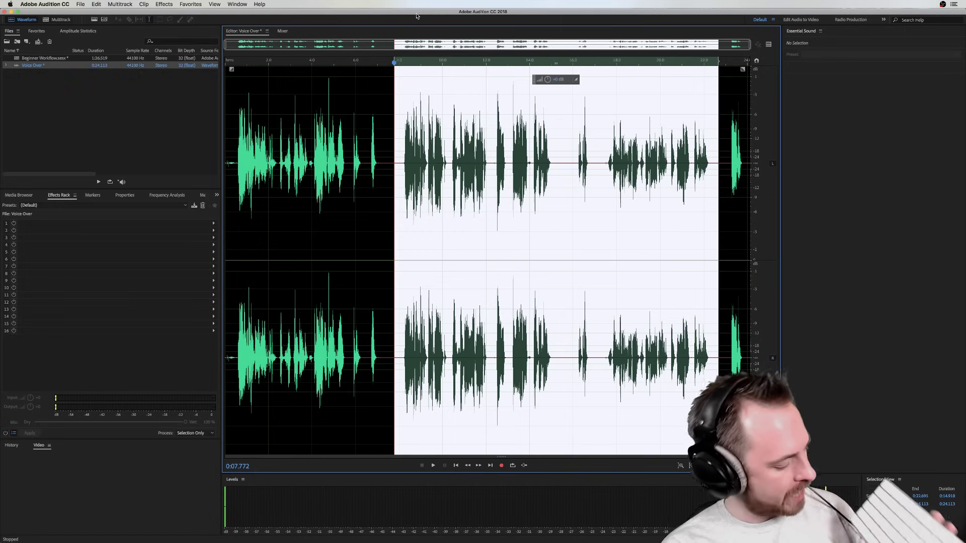
{"action": "key", "text": "super+t"}
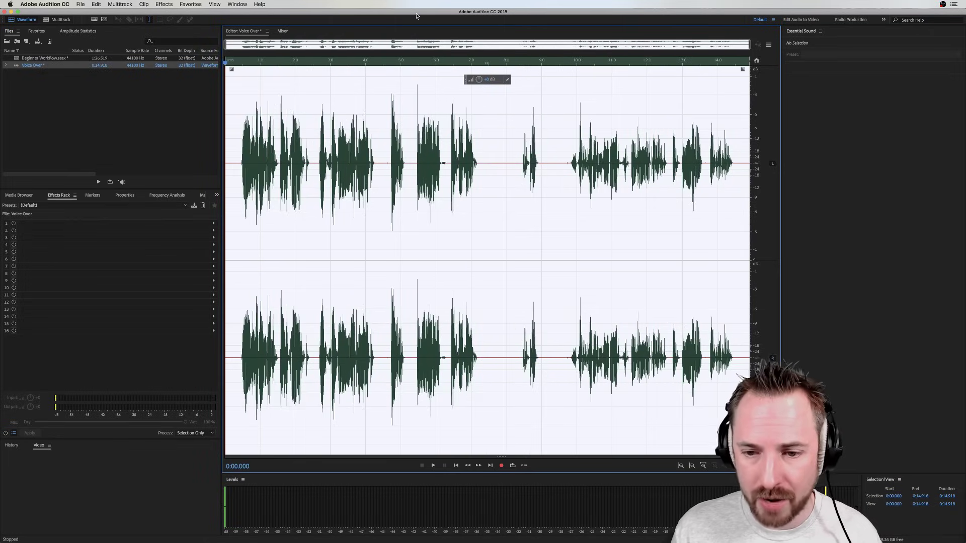
Mark the first take as a range marker from 0:00.428 to 0:07.295
{"action": "left_click", "coordinate": [496, 233]}
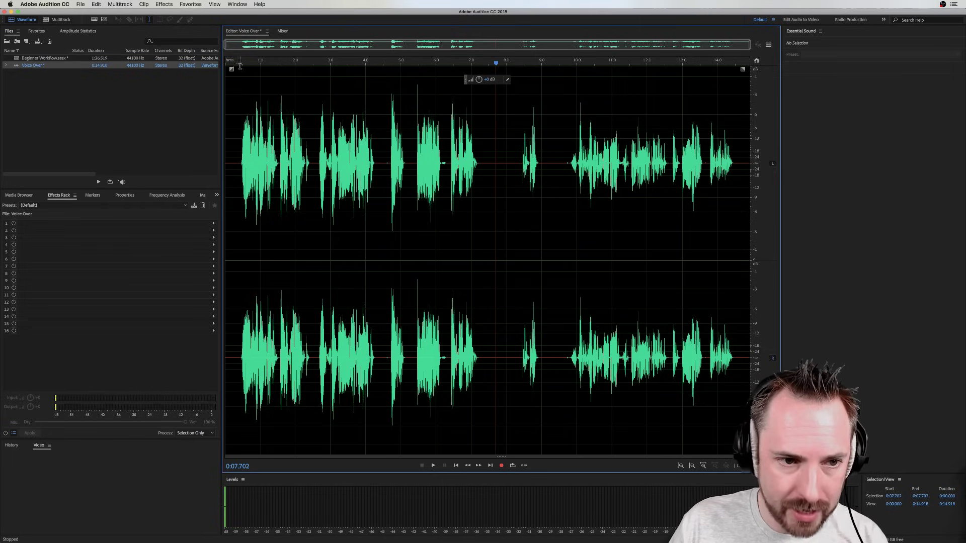
{"action": "left_click", "coordinate": [239, 101]}
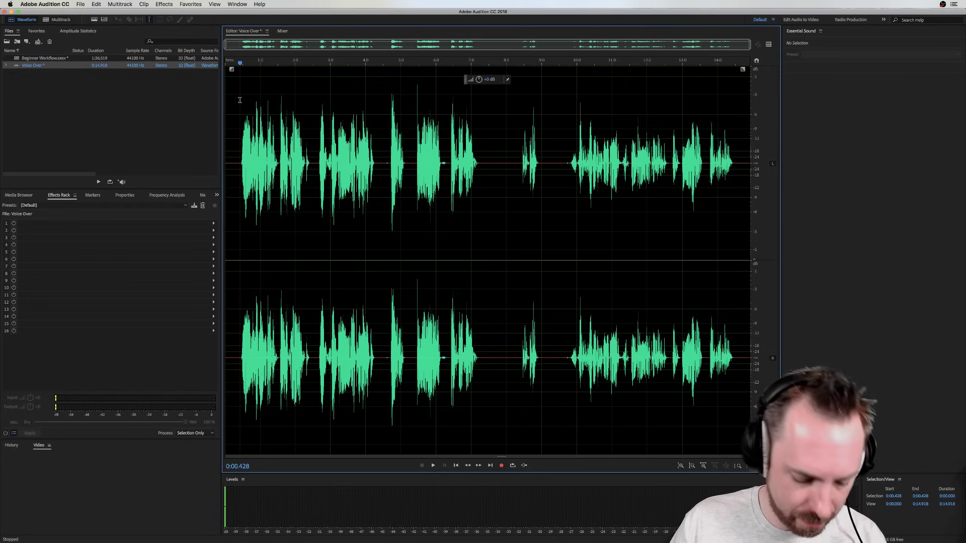
{"action": "key", "text": "m"}
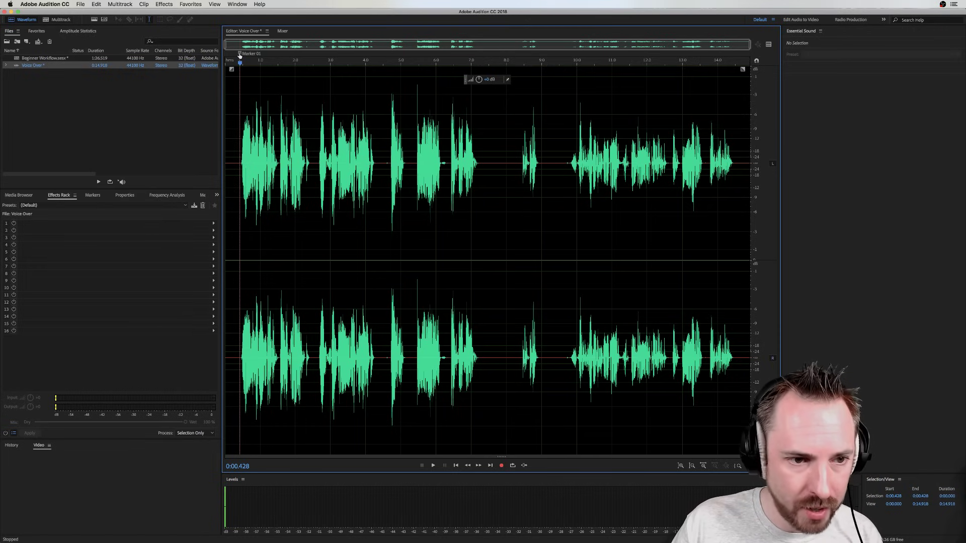
{"action": "left_click", "coordinate": [93, 196]}
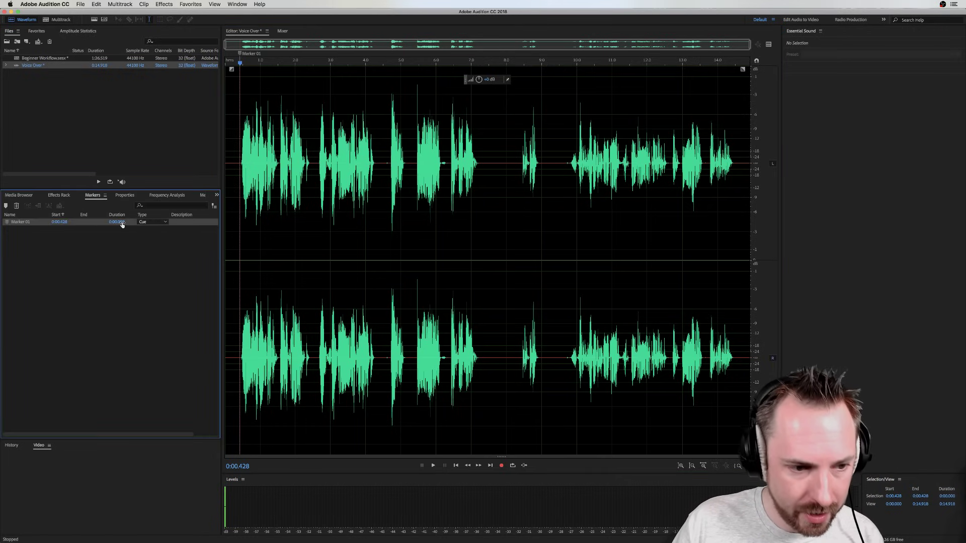
{"action": "type", "text": "9.9"}
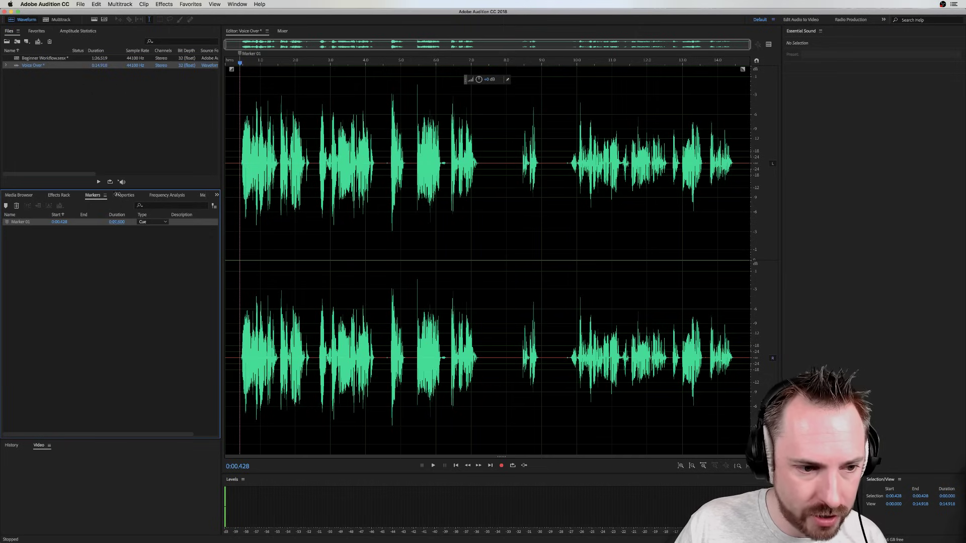
{"action": "key", "text": "Return"}
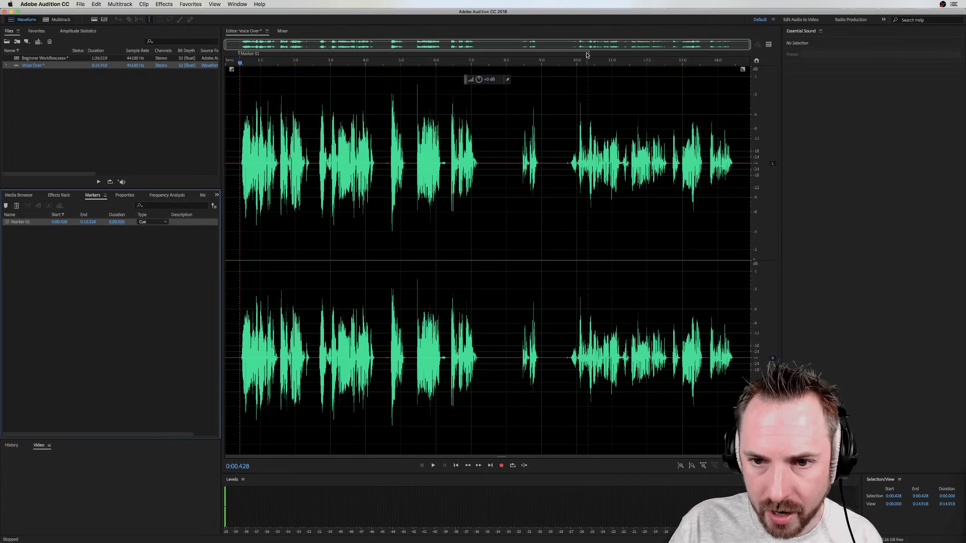
{"action": "left_click_drag", "start_coordinate": [588, 54], "coordinate": [482, 58]}
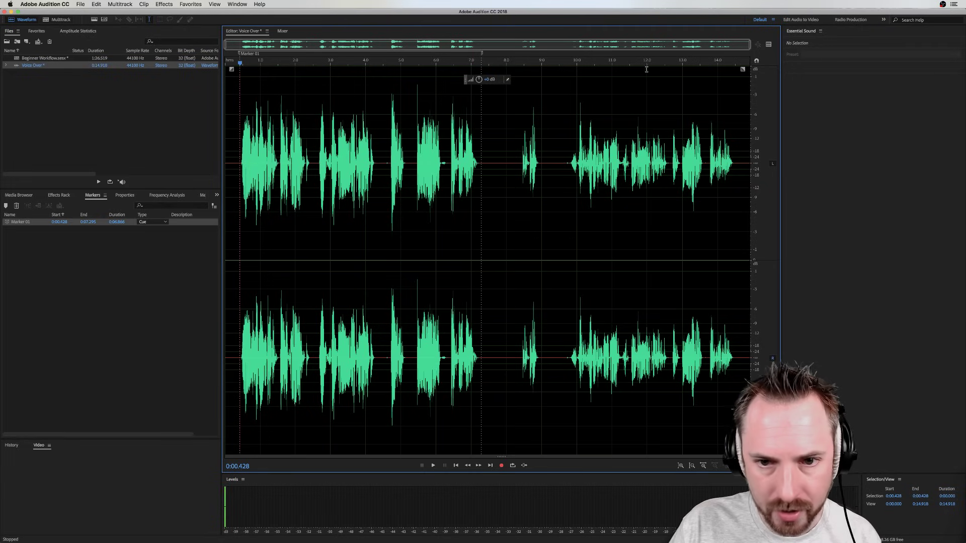
Mark the second take as a range marker from 0:09.772 to 0:14.517
{"action": "left_click", "coordinate": [571, 63]}
{"action": "left_click_drag", "start_coordinate": [571, 62], "coordinate": [569, 64]}
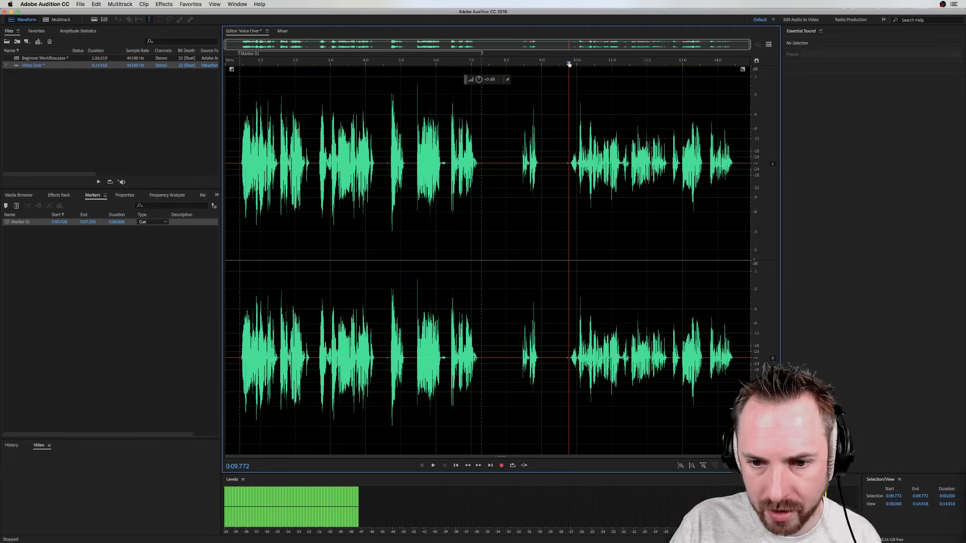
{"action": "key", "text": "m"}
{"action": "left_click", "coordinate": [116, 229]}
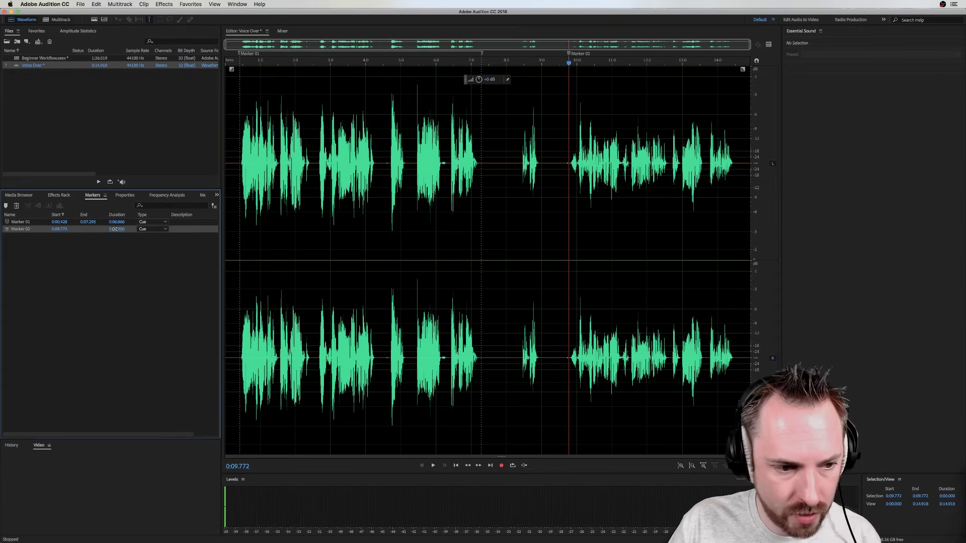
{"action": "type", "text": "0.9"}
{"action": "key", "text": "Return"}
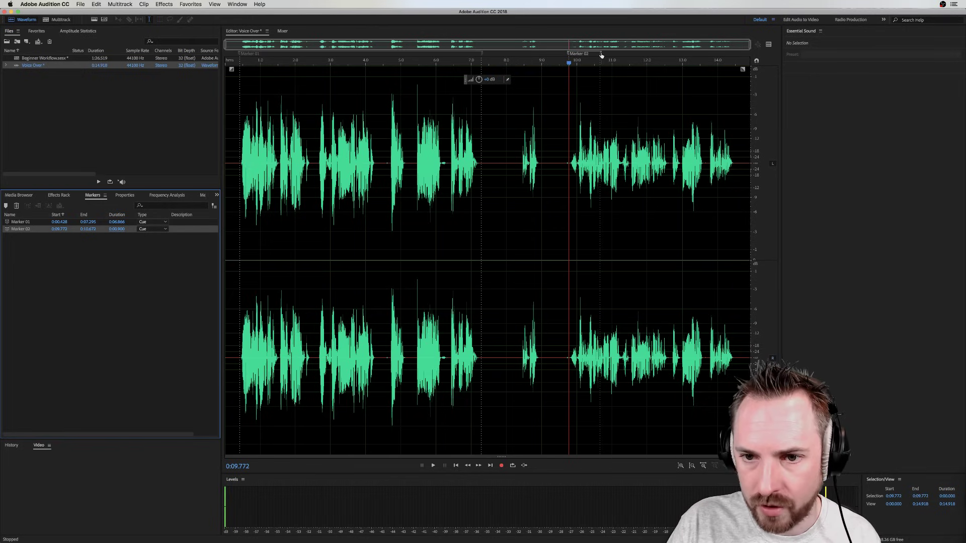
{"action": "left_click_drag", "start_coordinate": [601, 53], "coordinate": [736, 62]}
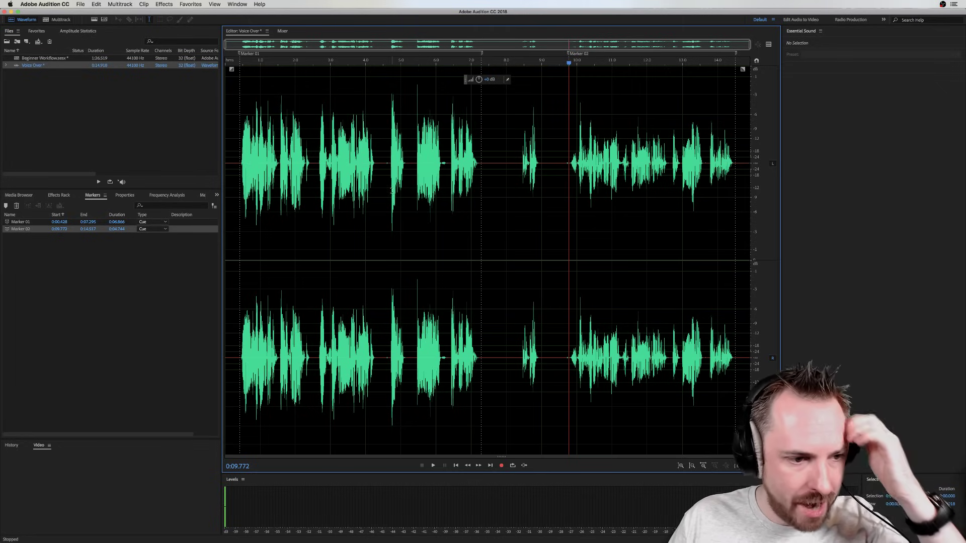
Rename the first range marker to Take 1 in the Markers panel
{"action": "left_click", "coordinate": [133, 242]}
{"action": "left_click_drag", "start_coordinate": [138, 240], "coordinate": [93, 221]}
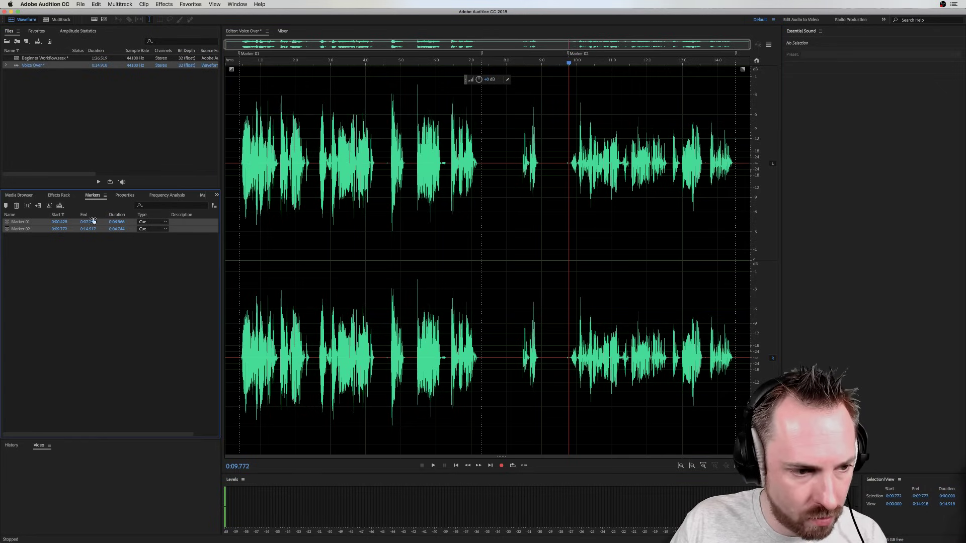
{"action": "left_click_drag", "start_coordinate": [113, 270], "coordinate": [71, 223]}
{"action": "left_click", "coordinate": [25, 223]}
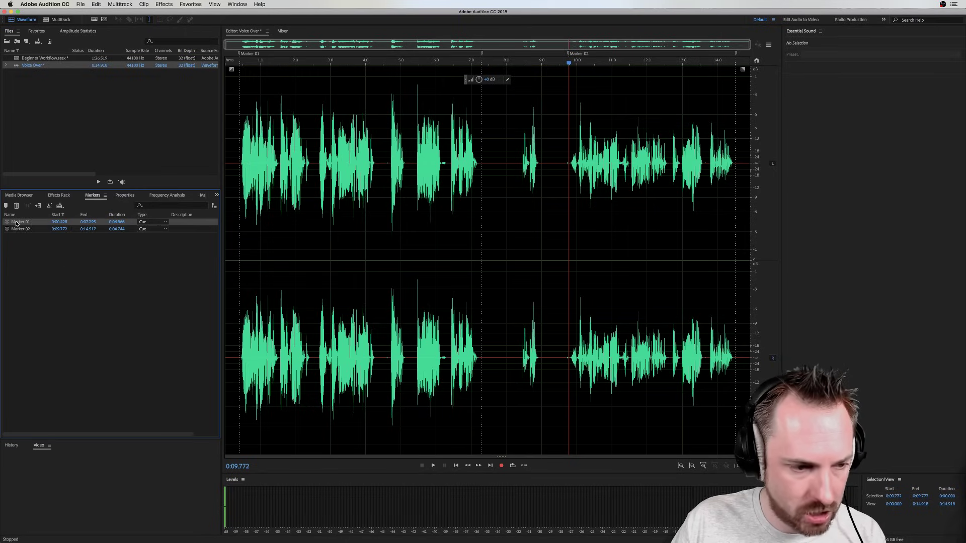
{"action": "left_click", "coordinate": [16, 222]}
{"action": "type", "text": "Te"}
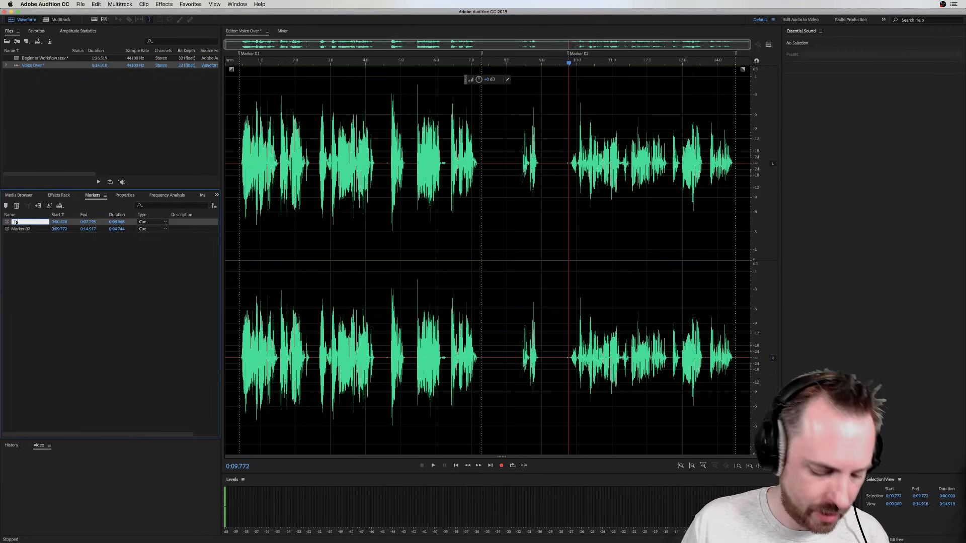
{"action": "type", "text": "ke 1"}
{"action": "left_click", "coordinate": [25, 229]}
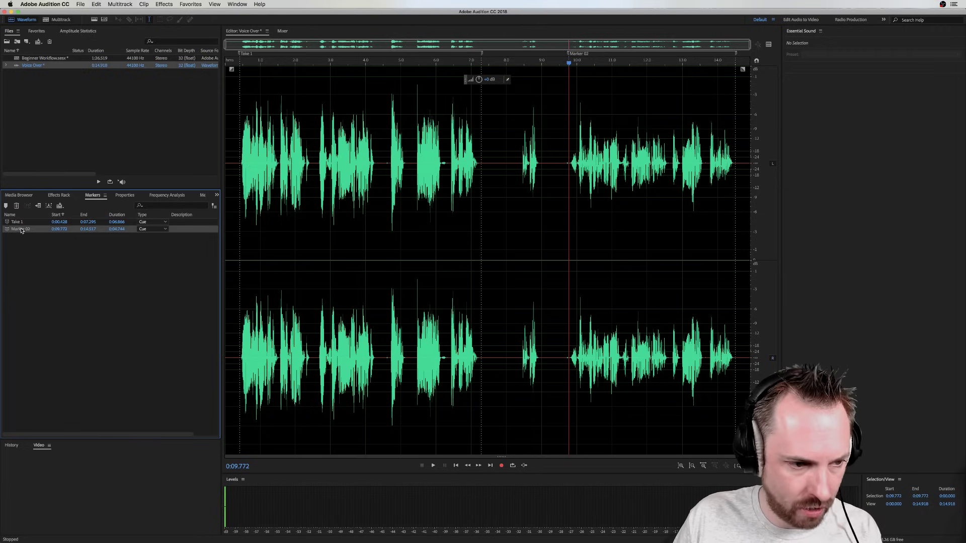
Rename the second marker to Take 2 and select both take markers
{"action": "left_click", "coordinate": [25, 230]}
{"action": "type", "text": "Take"}
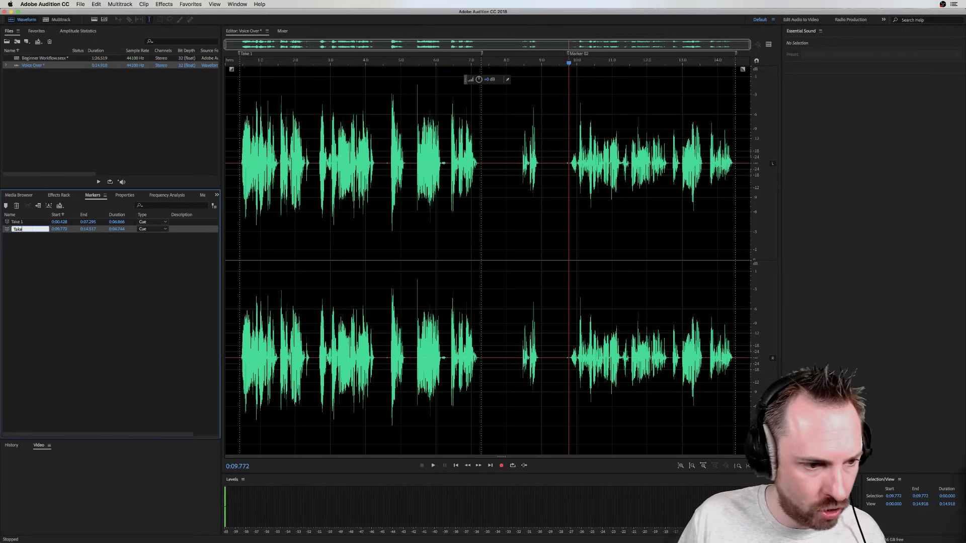
{"action": "type", "text": " 2"}
{"action": "key", "text": "Return"}
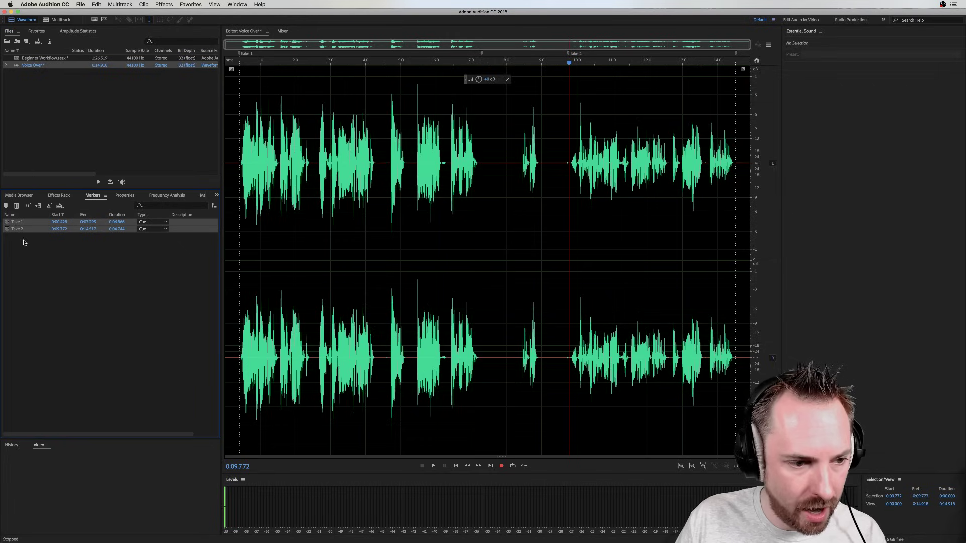
{"action": "left_click_drag", "start_coordinate": [75, 272], "coordinate": [32, 219]}
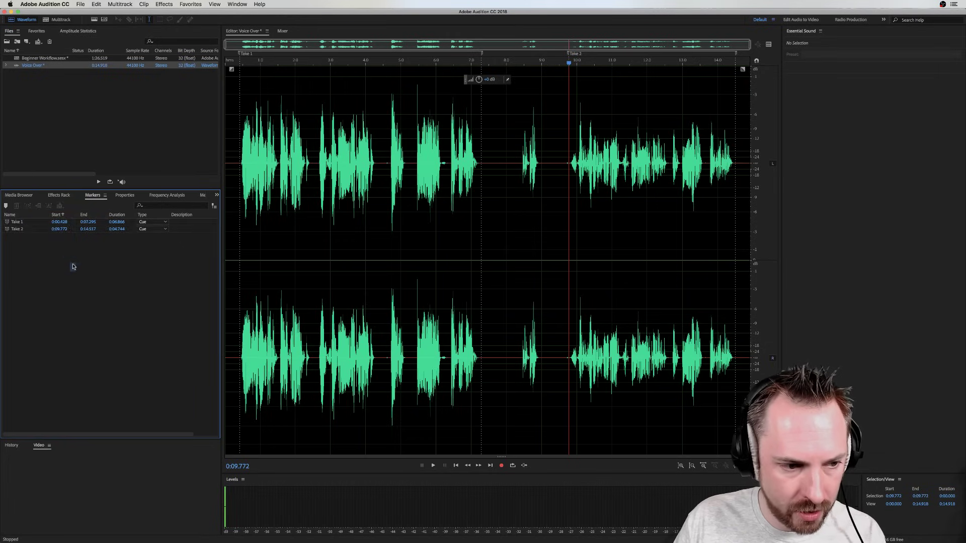
{"action": "left_click_drag", "start_coordinate": [75, 272], "coordinate": [23, 203]}
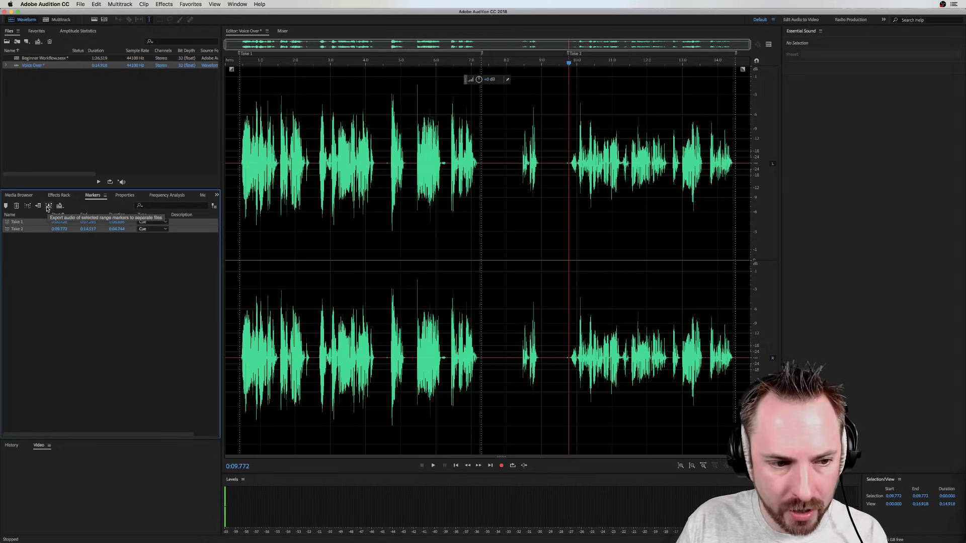
Export Take 1 and Take 2 as separate WAV files with prefix 'MRC' into Downloads
{"action": "left_click", "coordinate": [49, 206]}
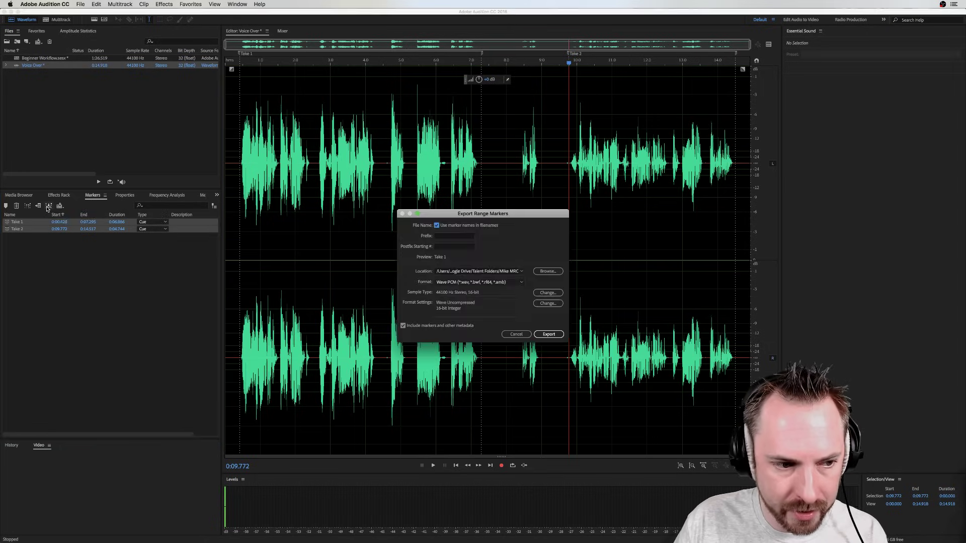
{"action": "left_click", "coordinate": [443, 236]}
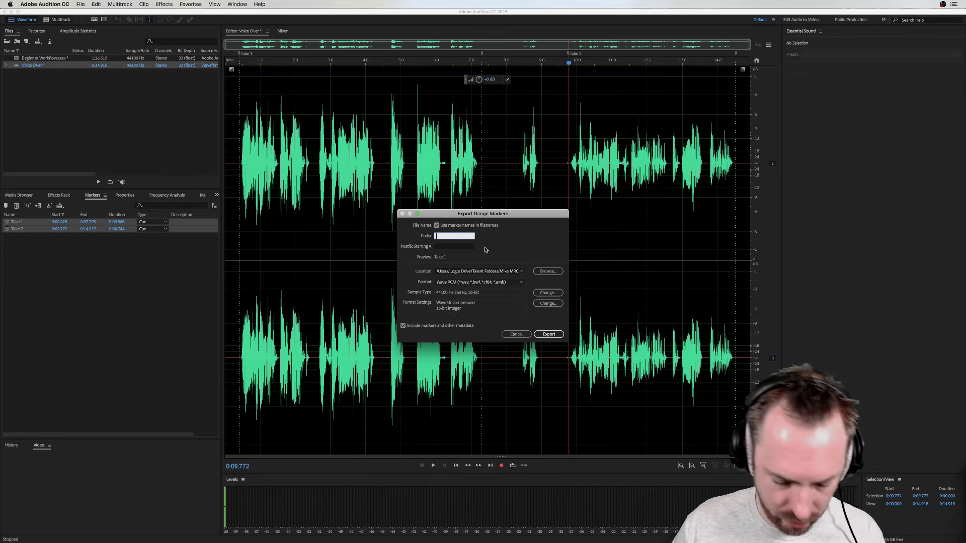
{"action": "type", "text": "MRC"}
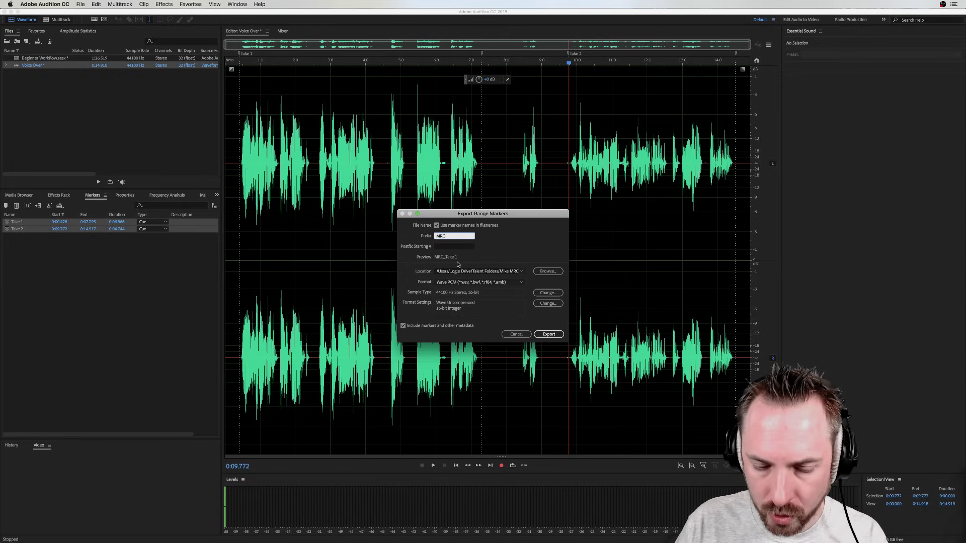
{"action": "left_click", "coordinate": [522, 274]}
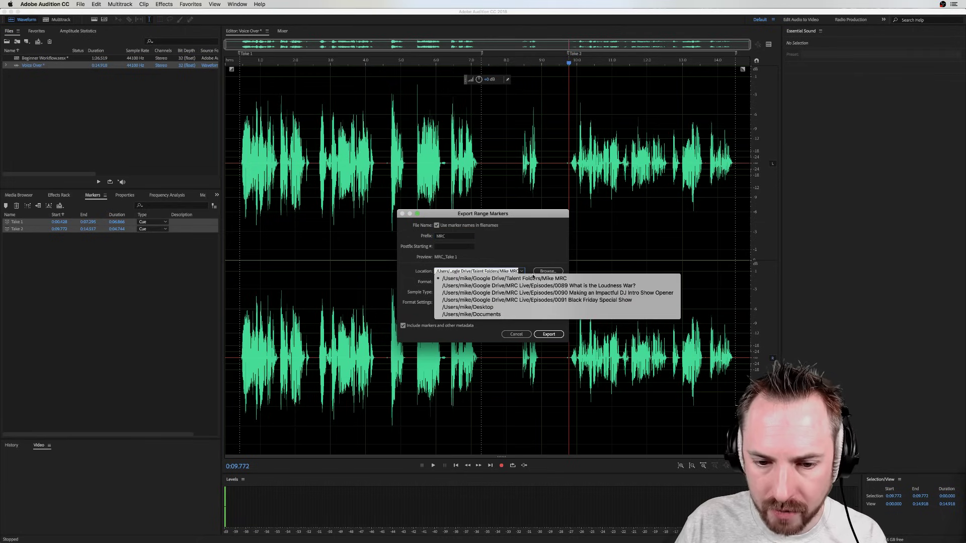
{"action": "left_click", "coordinate": [548, 268]}
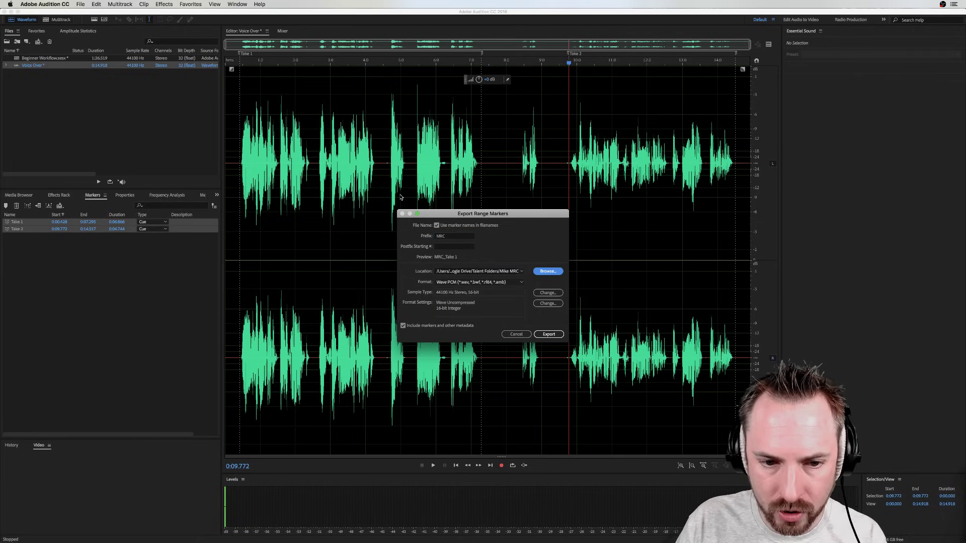
{"action": "left_click", "coordinate": [452, 294]}
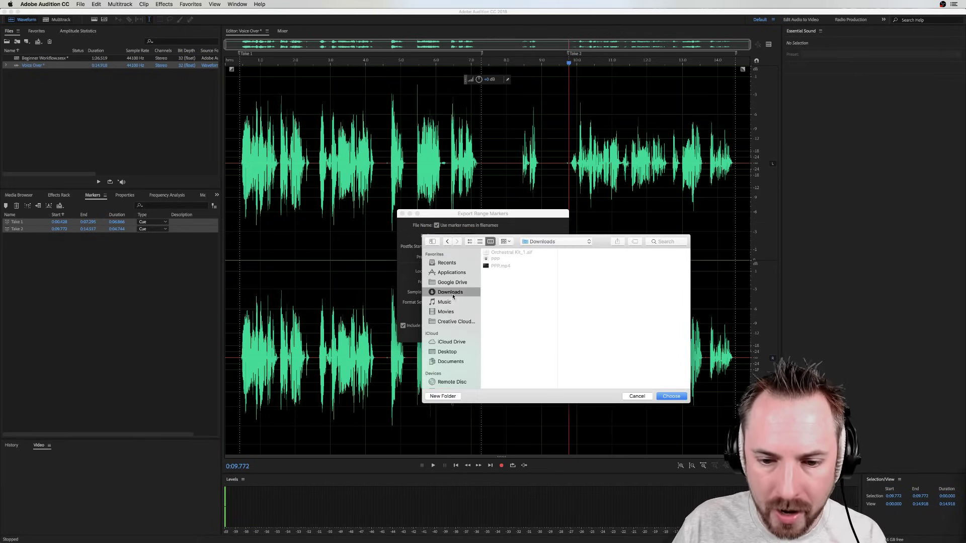
{"action": "left_click", "coordinate": [673, 397]}
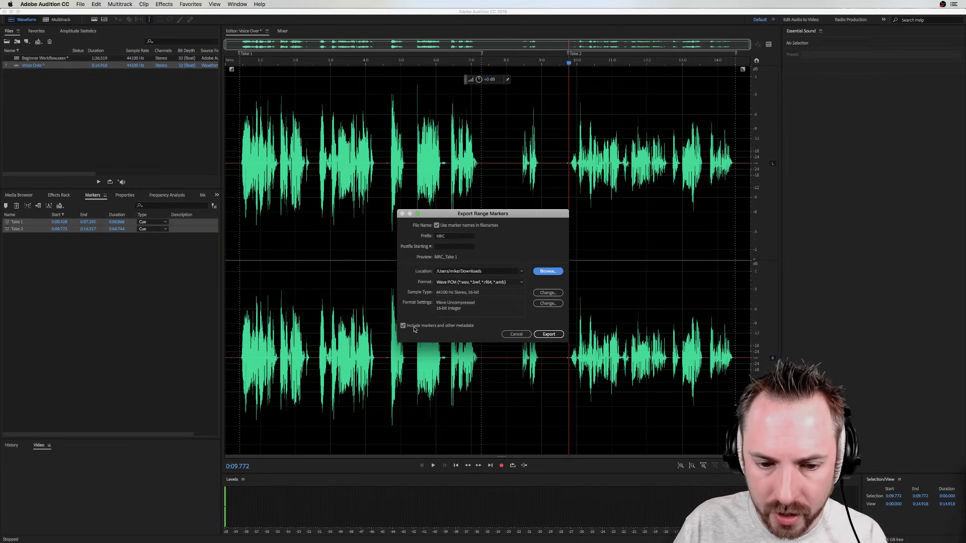
{"action": "left_click", "coordinate": [547, 335]}
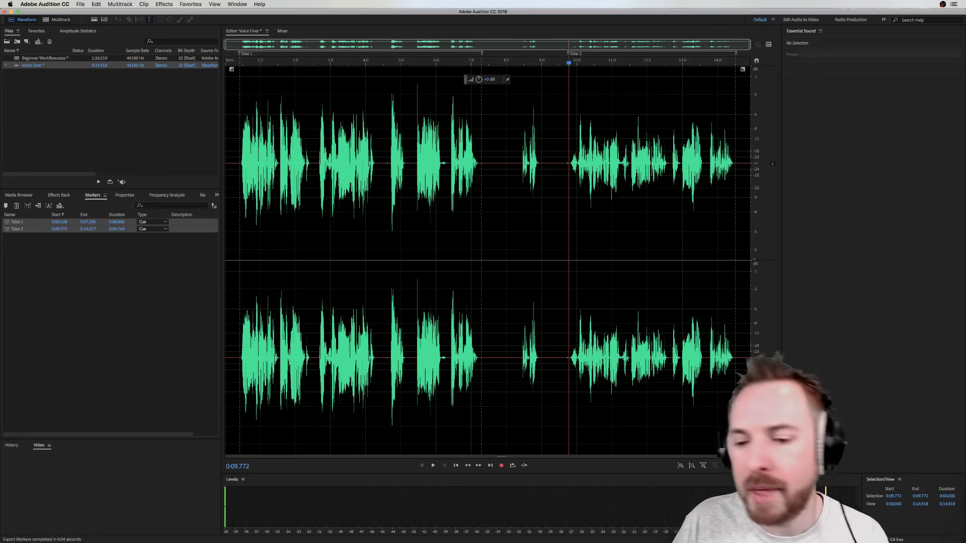
Import MRC_Take 2.wav and MRC_Take 1.wav from the exported takes into the Files panel
{"action": "left_click", "coordinate": [695, 527]}
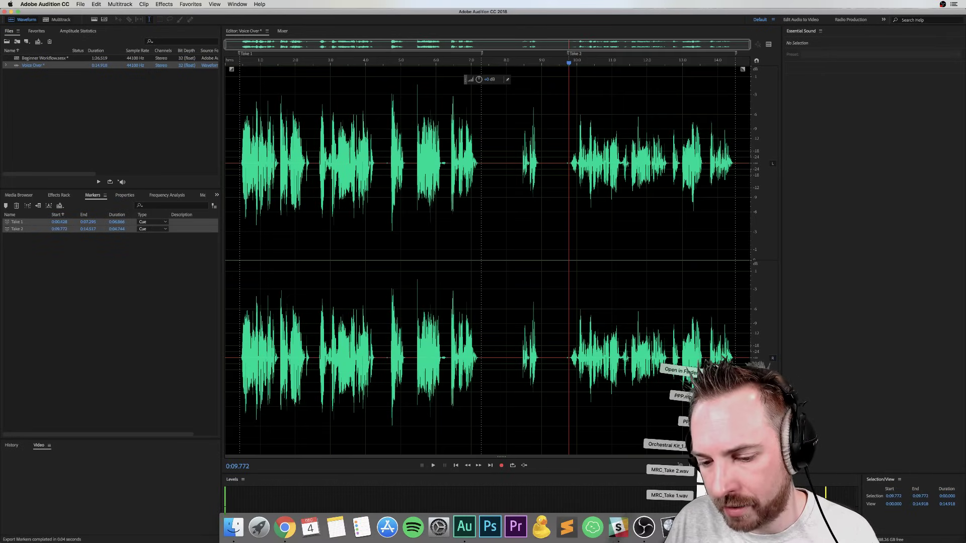
{"action": "left_click_drag", "start_coordinate": [670, 470], "coordinate": [151, 126]}
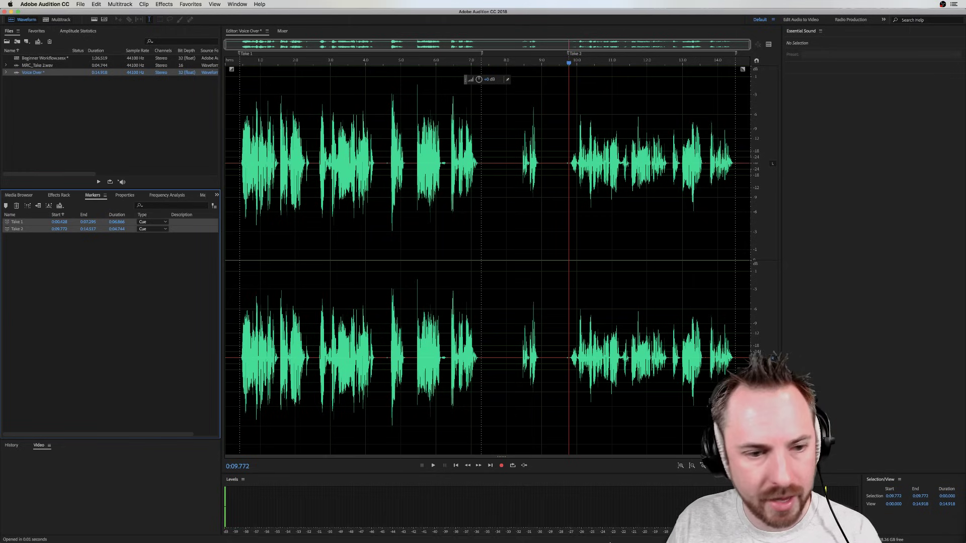
{"action": "mouse_move", "coordinate": [619, 537]}
{"action": "left_click", "coordinate": [694, 527]}
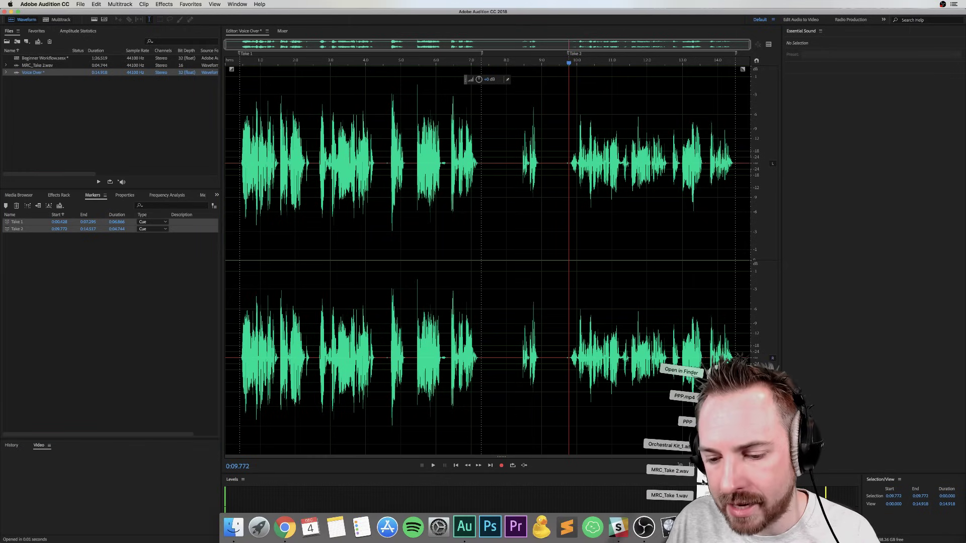
{"action": "left_click_drag", "start_coordinate": [674, 373], "coordinate": [58, 95]}
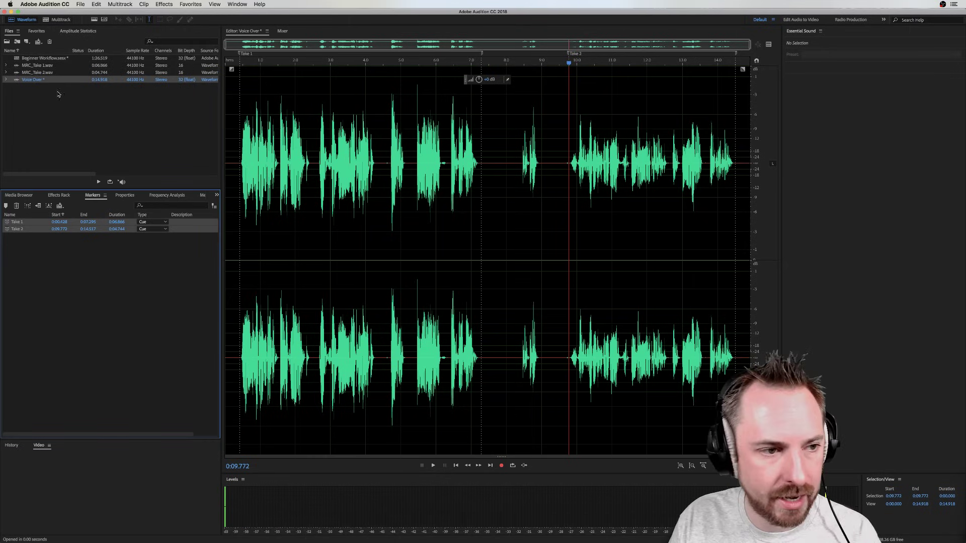
Check MRC_Take 1 and MRC_Take 2, then return to the Beginner Workflow multitrack session
{"action": "double_click", "coordinate": [45, 65]}
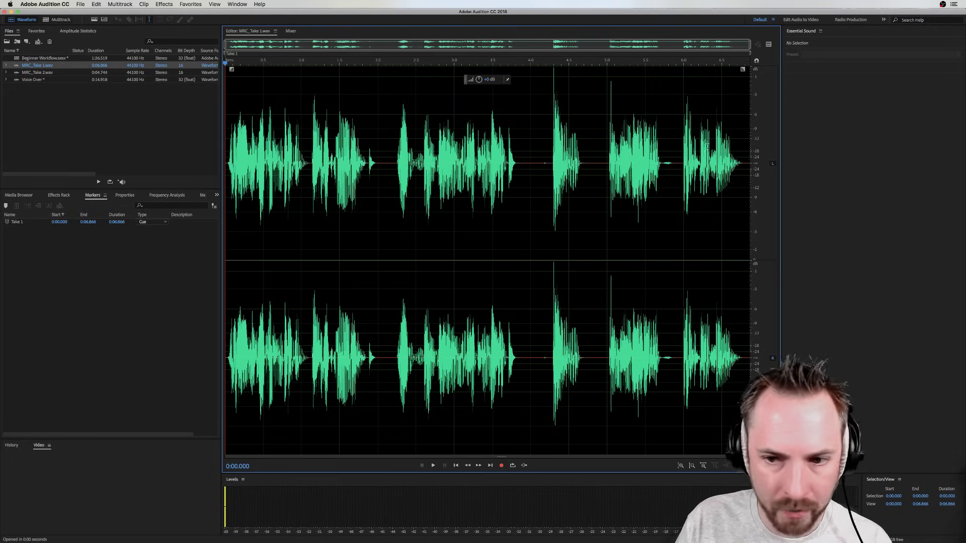
{"action": "double_click", "coordinate": [34, 73]}
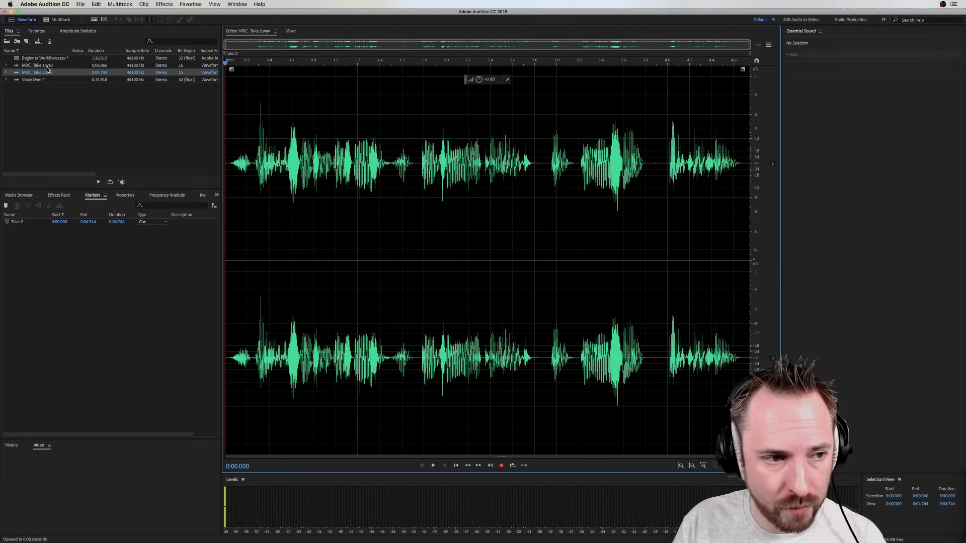
{"action": "left_click", "coordinate": [63, 20]}
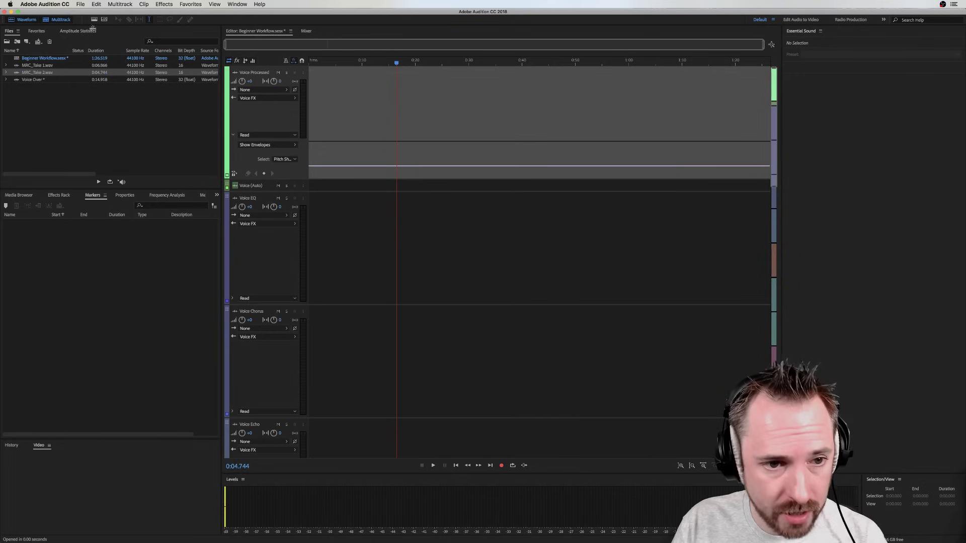
Place MRC_Take 1 on Voice Processed and MRC_Take 2 on Voice EQ, shifting both clips later
{"action": "scroll", "coordinate": [284, 130], "scroll_direction": "down", "scroll_amount": 5}
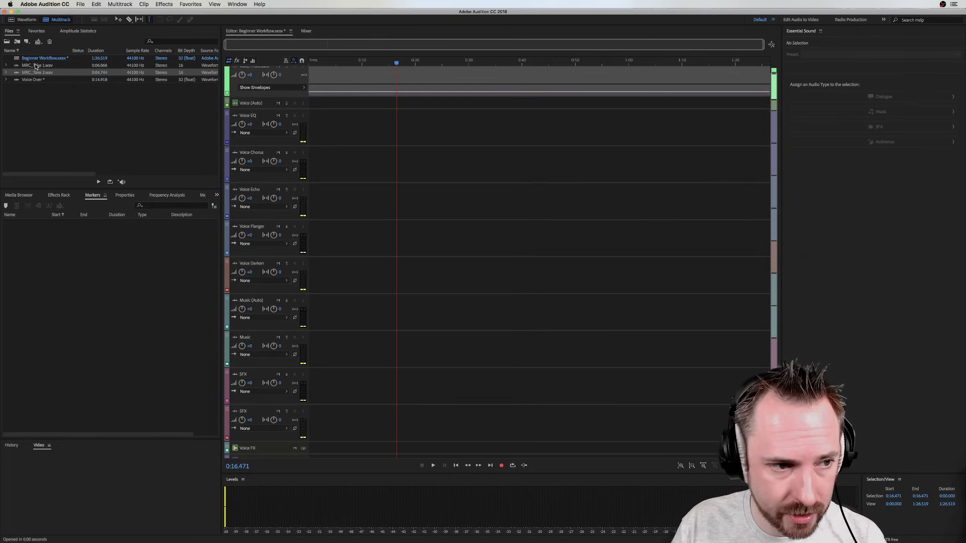
{"action": "left_click_drag", "start_coordinate": [36, 66], "coordinate": [326, 74]}
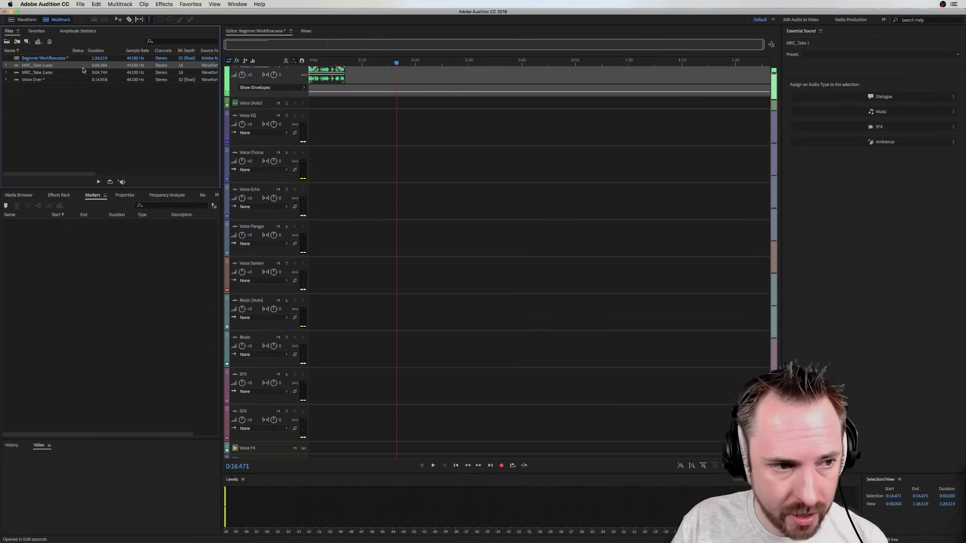
{"action": "left_click_drag", "start_coordinate": [83, 71], "coordinate": [362, 121]}
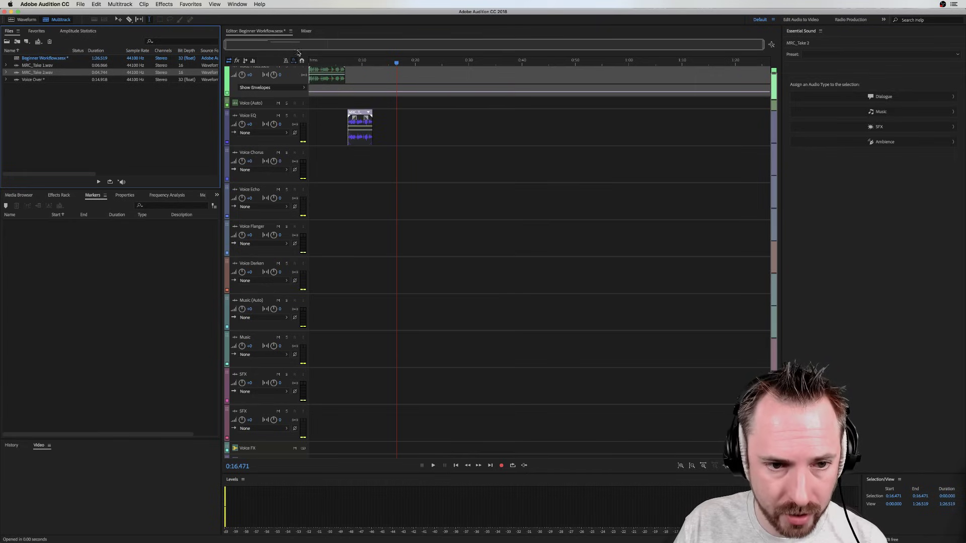
{"action": "scroll", "coordinate": [312, 61], "scroll_direction": "up", "scroll_amount": 5}
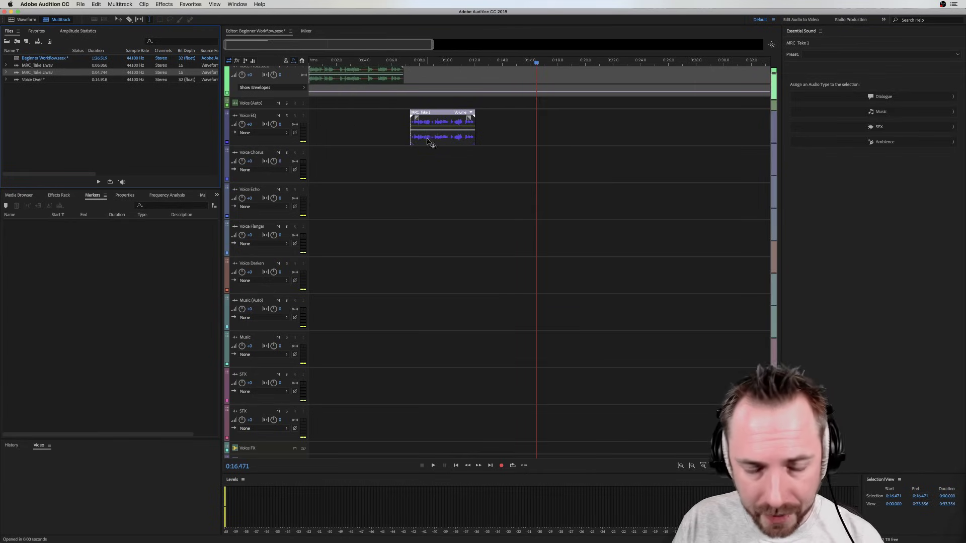
{"action": "left_click_drag", "start_coordinate": [429, 143], "coordinate": [504, 142]}
{"action": "left_click_drag", "start_coordinate": [337, 79], "coordinate": [381, 78]}
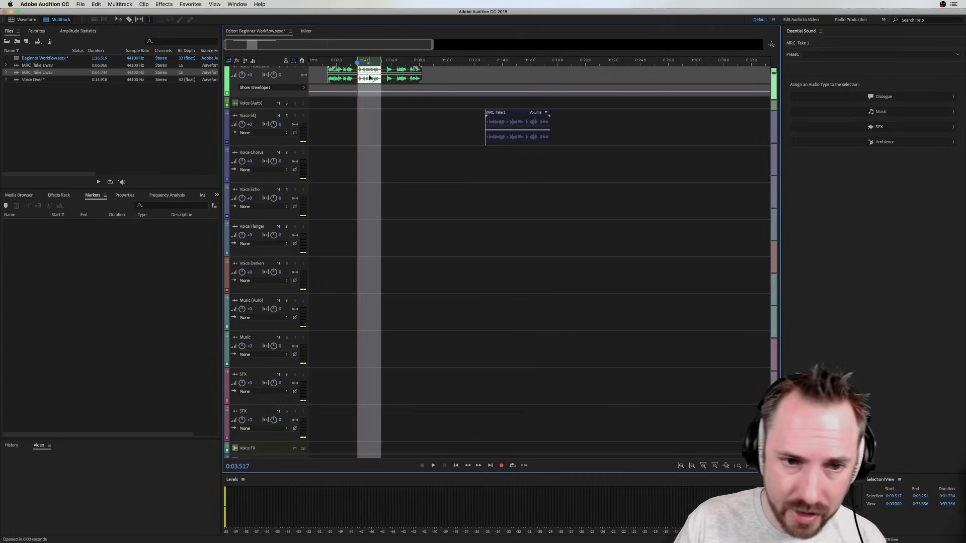
Move MRC_Take 1's middle section onto Voice Chorus, undoing a wrong drop, and play from 0:01.246
{"action": "key", "text": "space"}
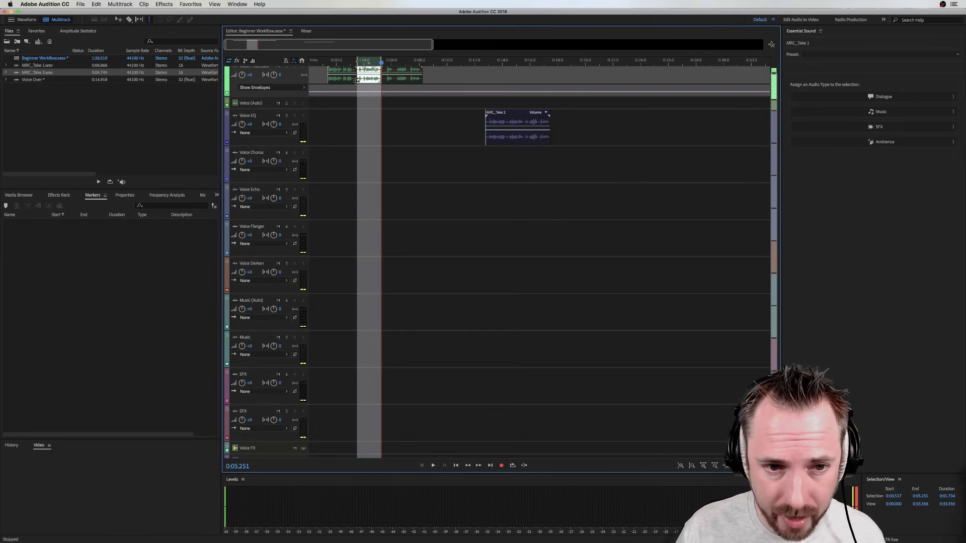
{"action": "left_click", "coordinate": [407, 111]}
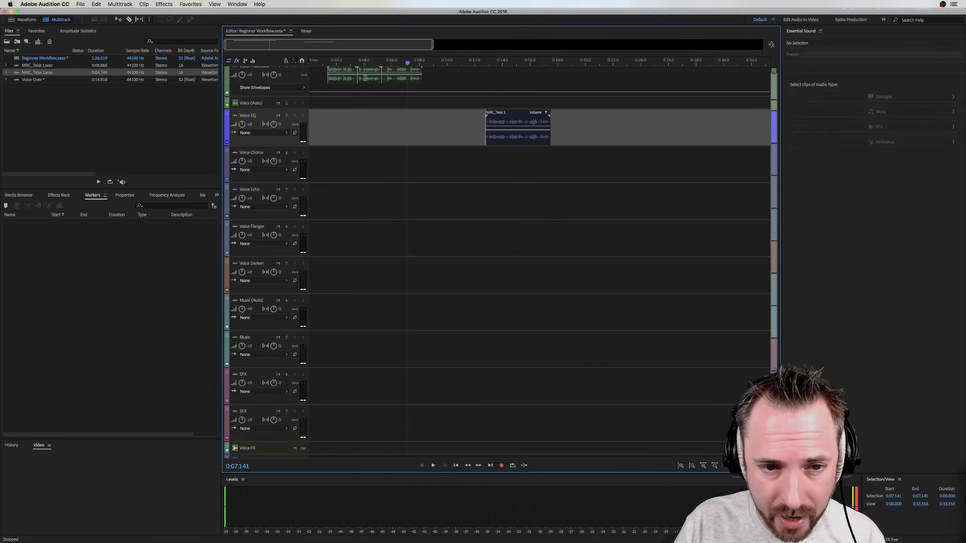
{"action": "left_click_drag", "start_coordinate": [375, 80], "coordinate": [375, 153]}
{"action": "key", "text": "super+z"}
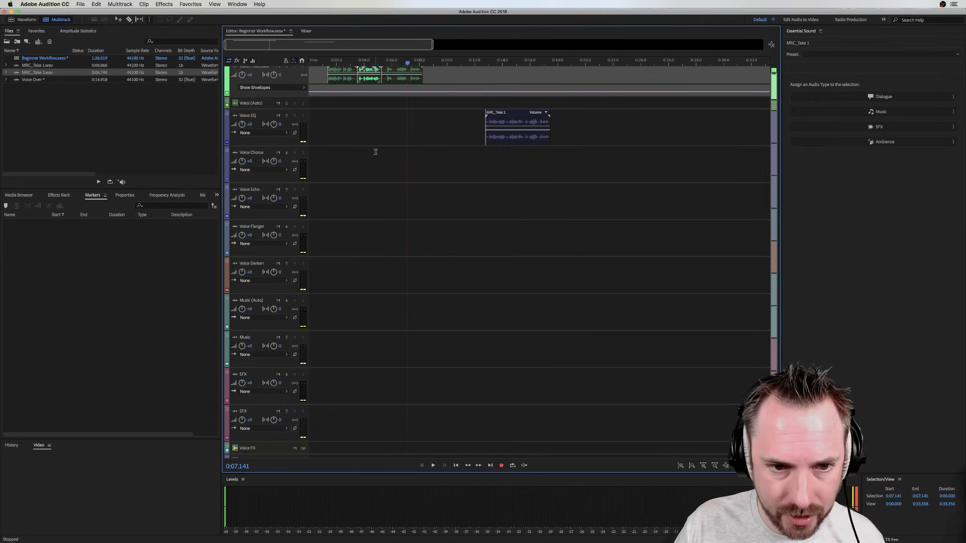
{"action": "left_click_drag", "start_coordinate": [363, 80], "coordinate": [328, 174]}
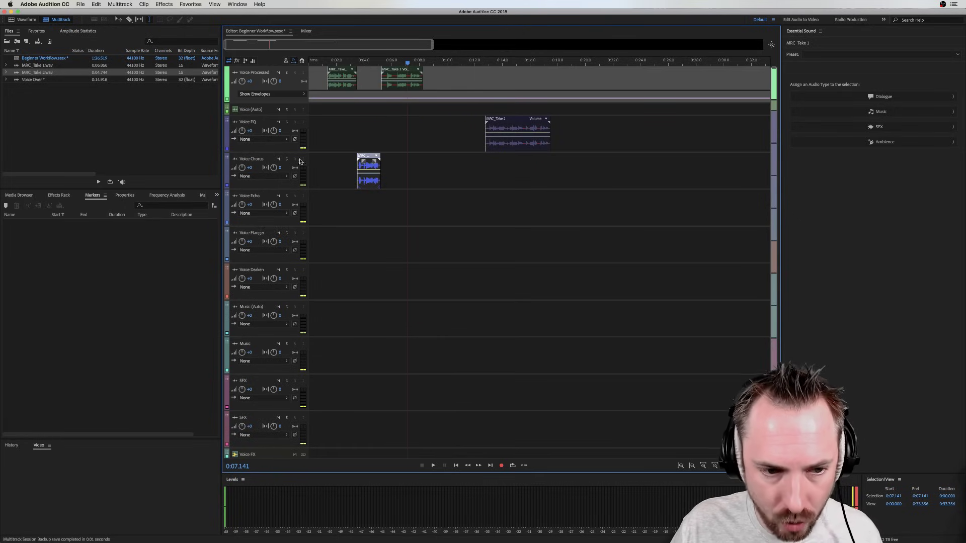
{"action": "left_click", "coordinate": [326, 75]}
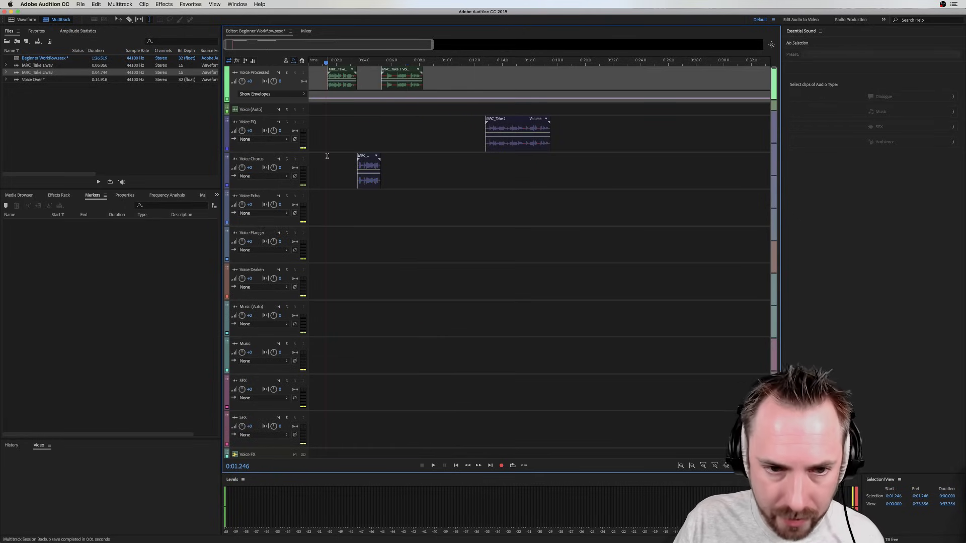
{"action": "key", "text": "space"}
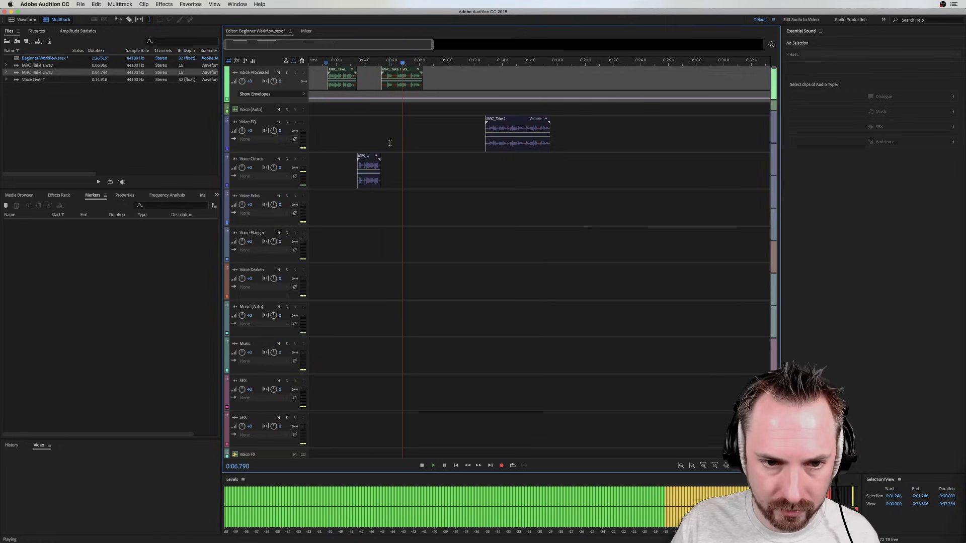
Stop playback, split MRC_Take 1 at 0:06.204 and move the pieces onto Voice EQ and Voice Flanger
{"action": "key", "text": "space"}
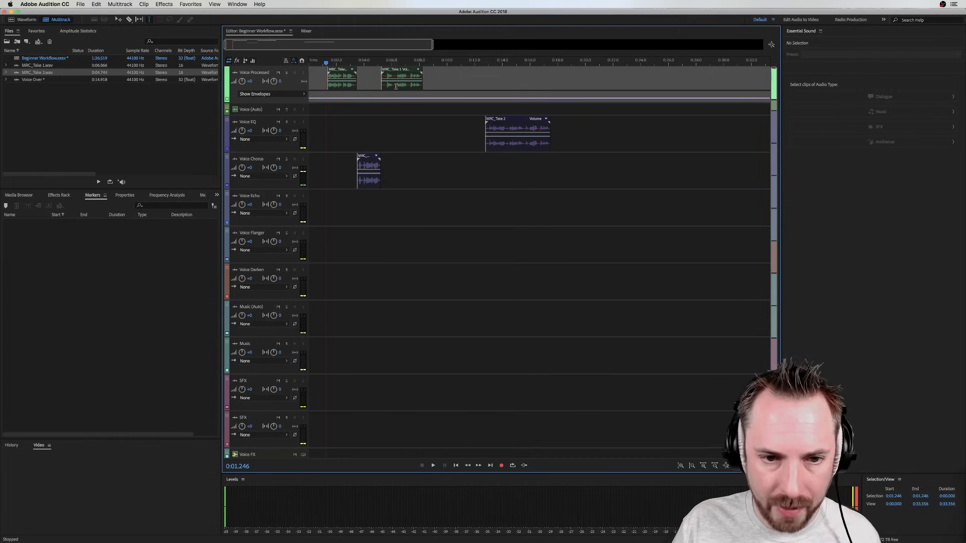
{"action": "left_click", "coordinate": [395, 83]}
{"action": "key", "text": "super+k"}
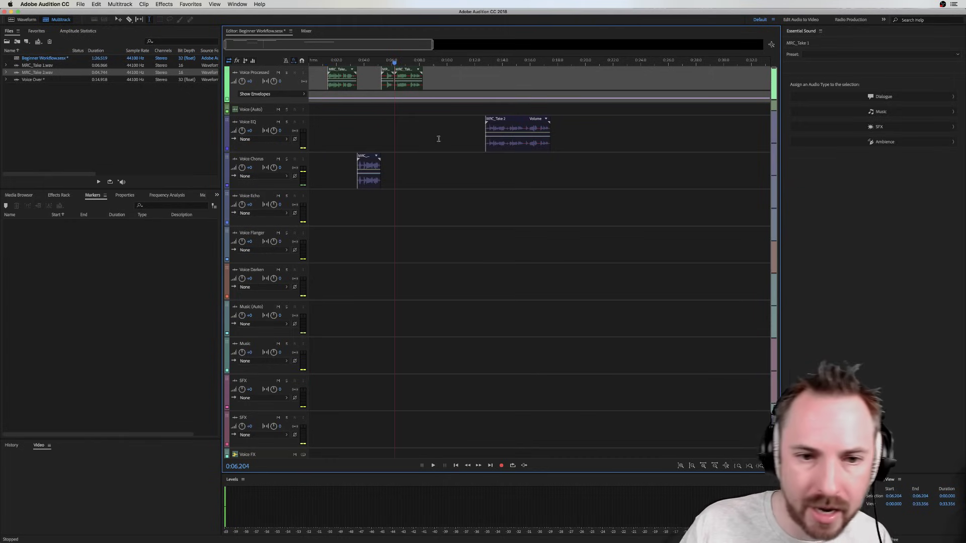
{"action": "left_click", "coordinate": [408, 88]}
{"action": "left_click_drag", "start_coordinate": [388, 84], "coordinate": [385, 128]}
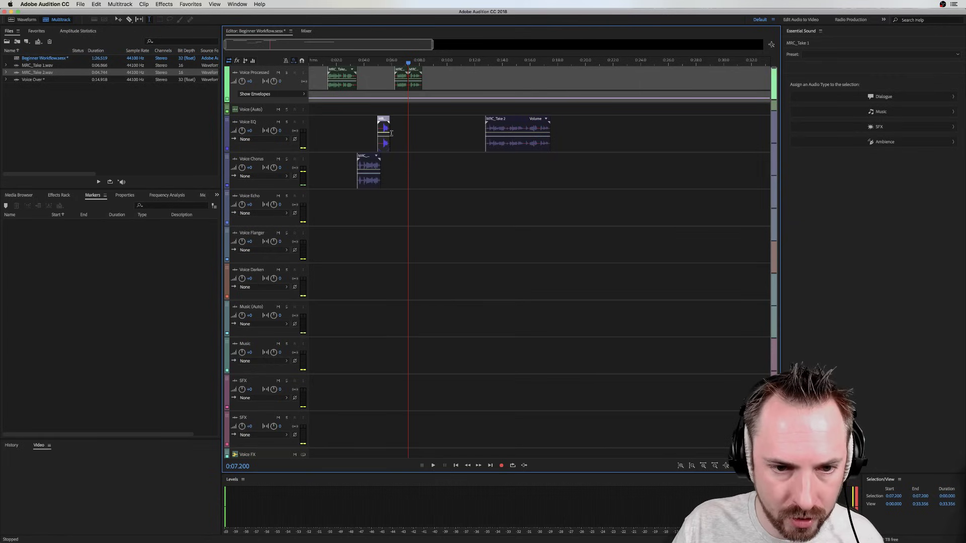
{"action": "left_click_drag", "start_coordinate": [407, 78], "coordinate": [398, 200]}
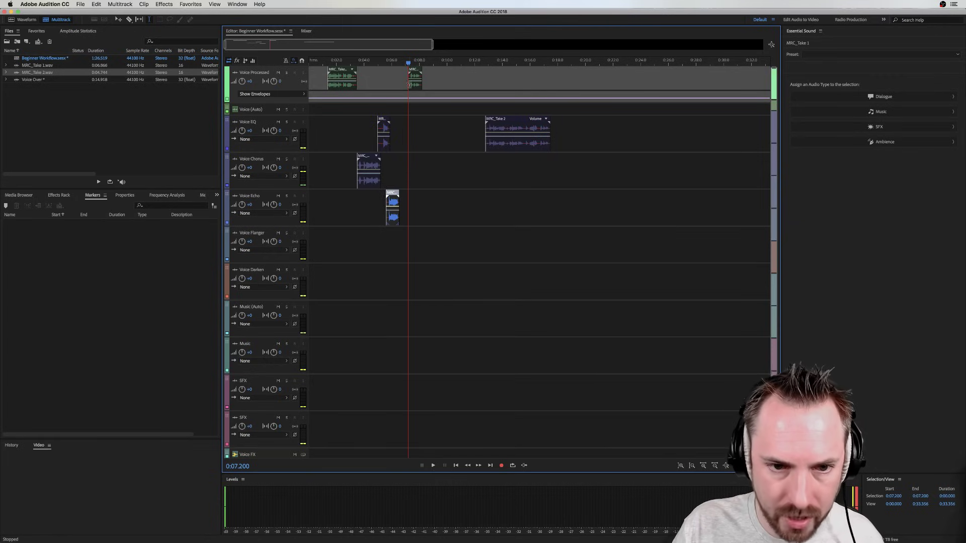
{"action": "left_click_drag", "start_coordinate": [415, 81], "coordinate": [409, 259]}
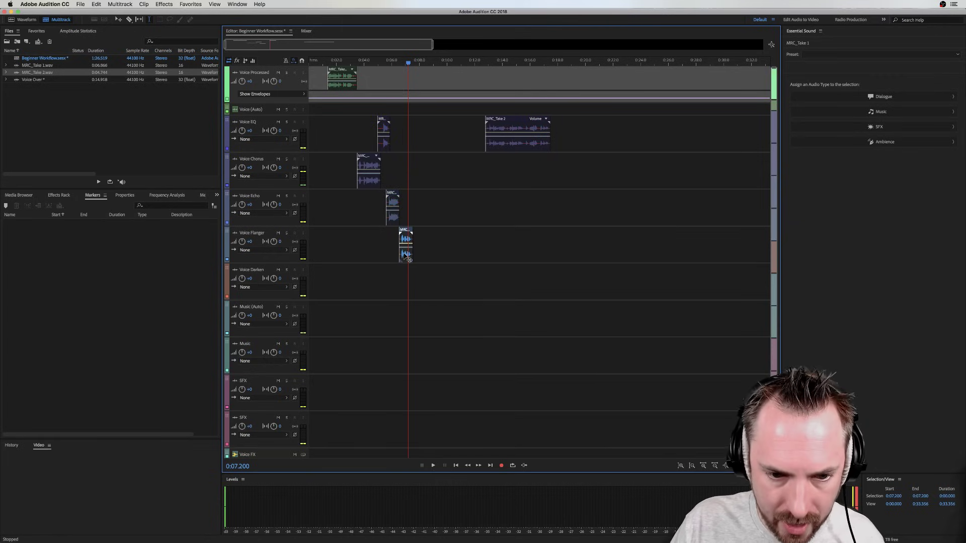
Copy the Voice Flanger piece onto Voice Echo and Voice Darken, then play from 0:01.147
{"action": "left_click", "coordinate": [405, 232]}
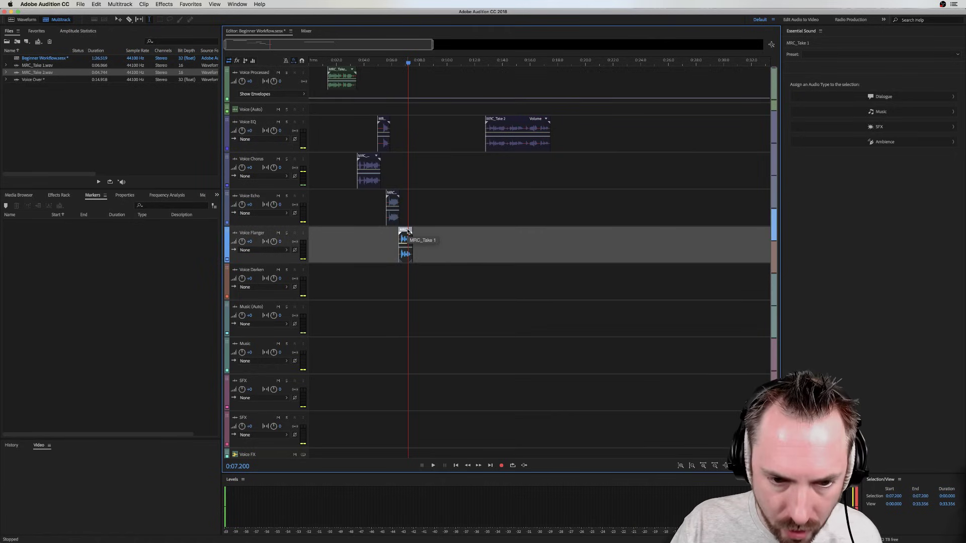
{"action": "left_click_drag", "start_coordinate": [408, 231], "coordinate": [408, 194]}
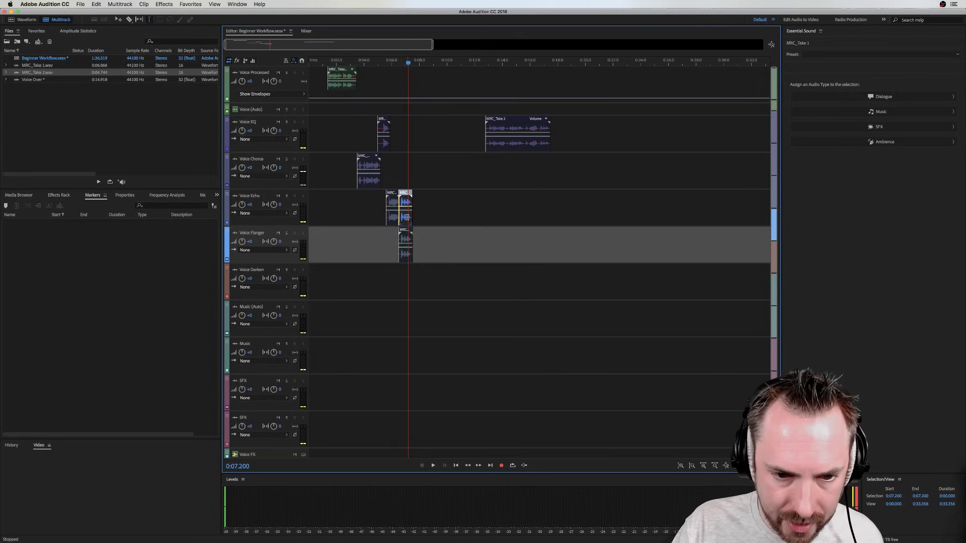
{"action": "left_click_drag", "start_coordinate": [406, 217], "coordinate": [407, 290]}
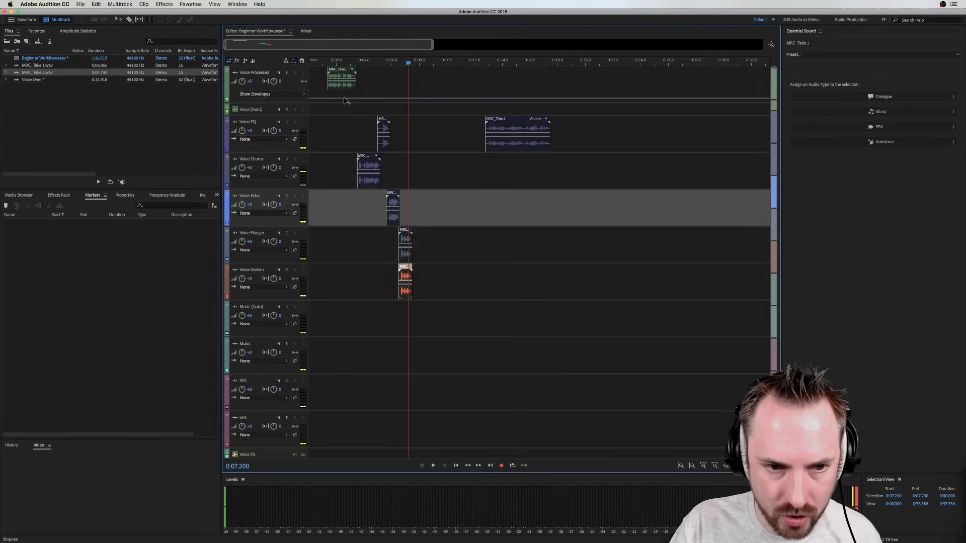
{"action": "left_click", "coordinate": [324, 78]}
{"action": "key", "text": "space"}
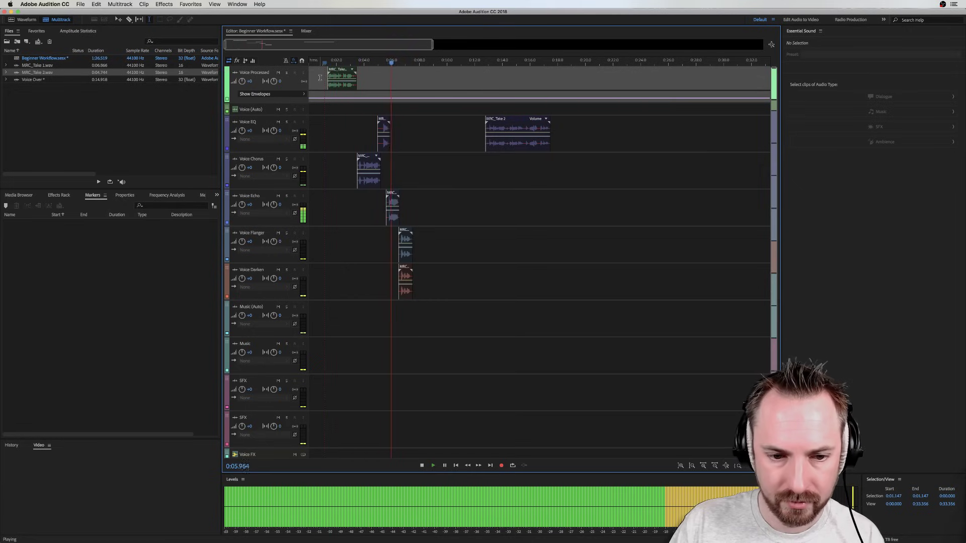
{"action": "key", "text": "space"}
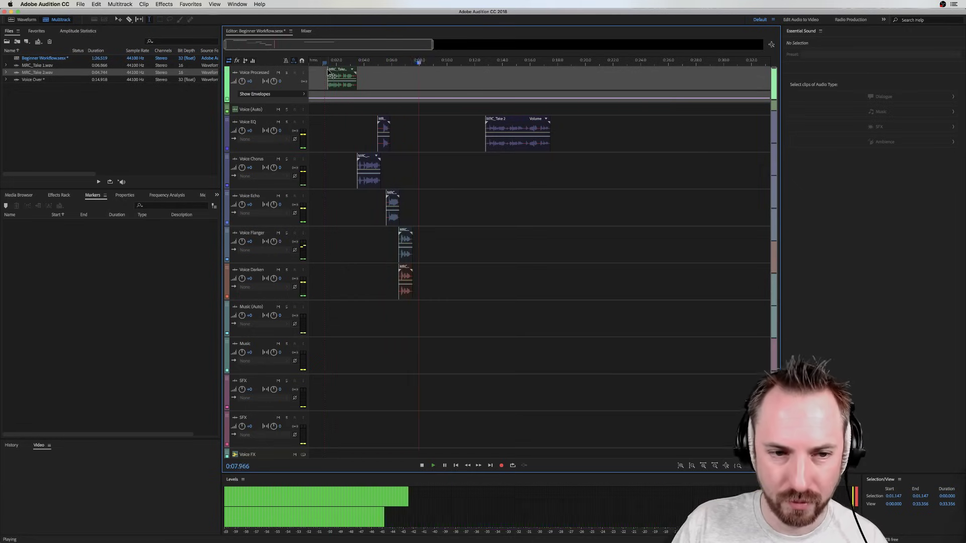
{"action": "scroll", "coordinate": [321, 63], "scroll_direction": "up", "scroll_amount": 3}
{"action": "scroll", "coordinate": [325, 64], "scroll_direction": "up", "scroll_amount": 2}
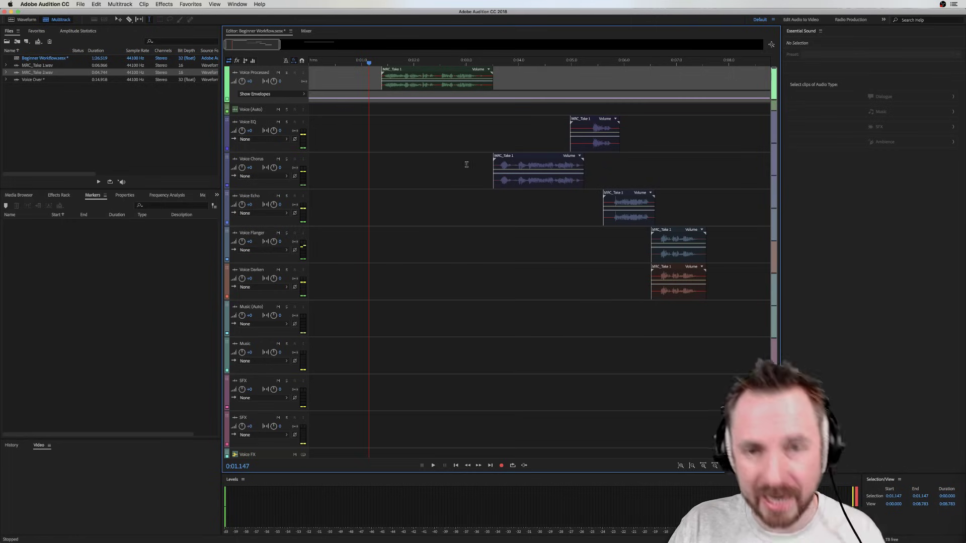
Add symmetrical fade-ins and fade-outs to the Voice Processed, Voice EQ and Voice Echo clips
{"action": "left_click", "coordinate": [413, 123]}
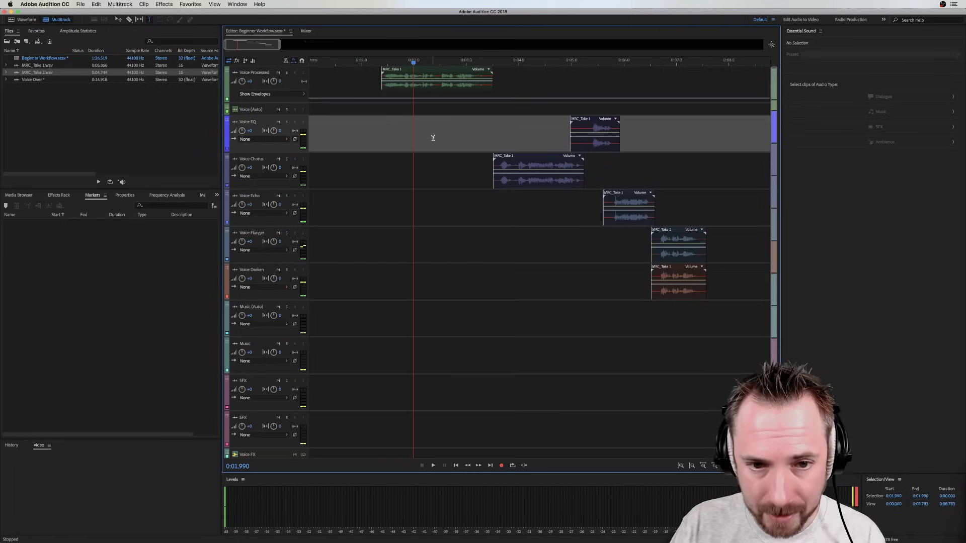
{"action": "left_click", "coordinate": [396, 87]}
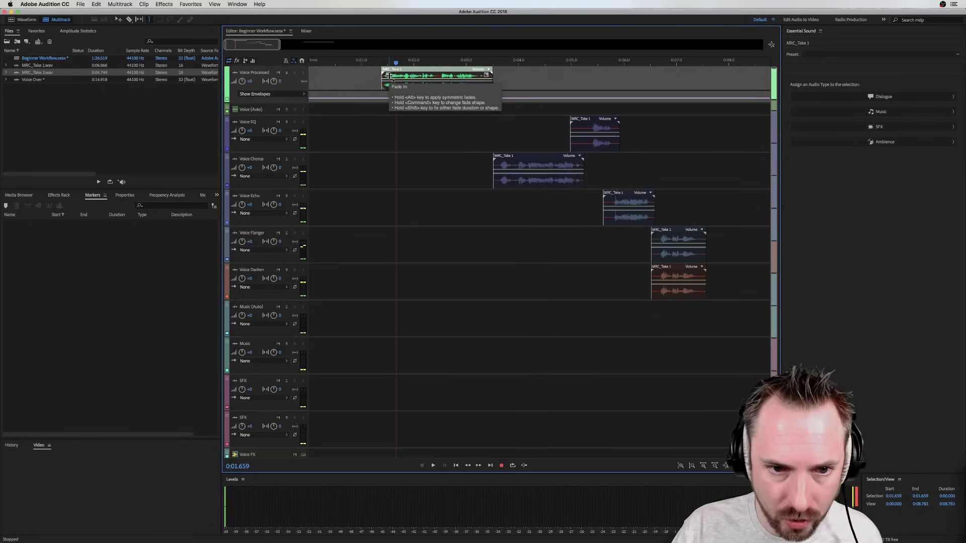
{"action": "left_click_drag", "start_coordinate": [389, 76], "coordinate": [453, 78]}
{"action": "left_click", "coordinate": [512, 163]}
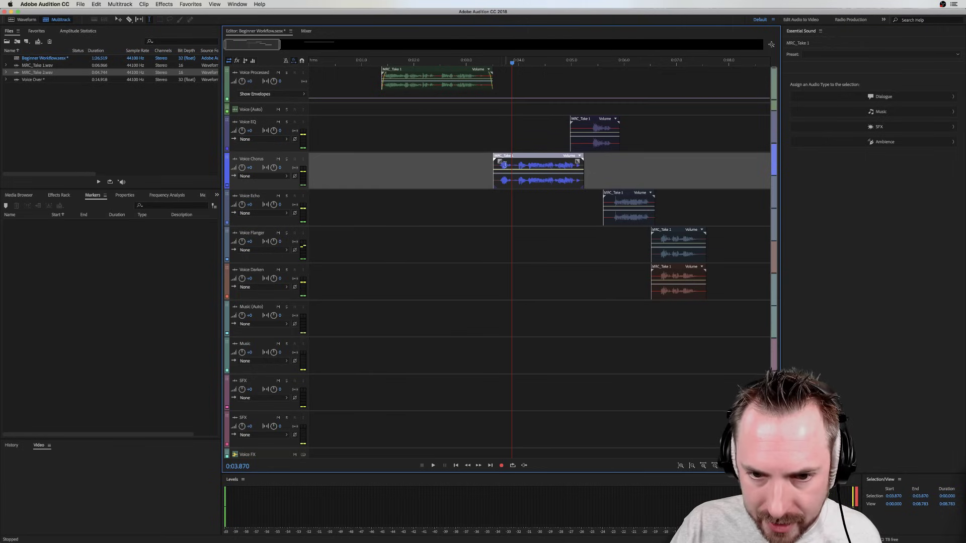
{"action": "mouse_move", "coordinate": [582, 124]}
{"action": "left_mouse_down"}
{"action": "mouse_move", "coordinate": [598, 143]}
{"action": "mouse_move", "coordinate": [591, 129]}
{"action": "left_mouse_up"}
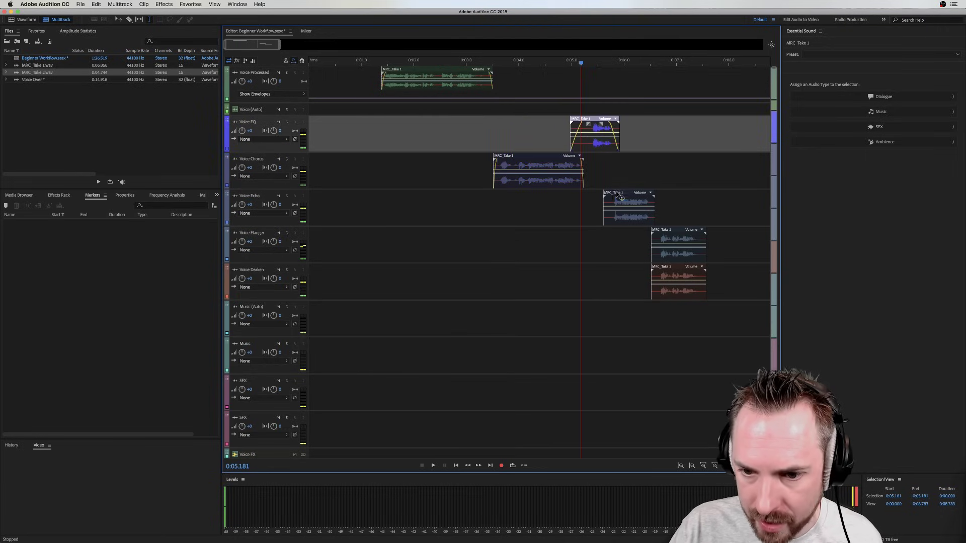
{"action": "left_click_drag", "start_coordinate": [605, 196], "coordinate": [619, 199]}
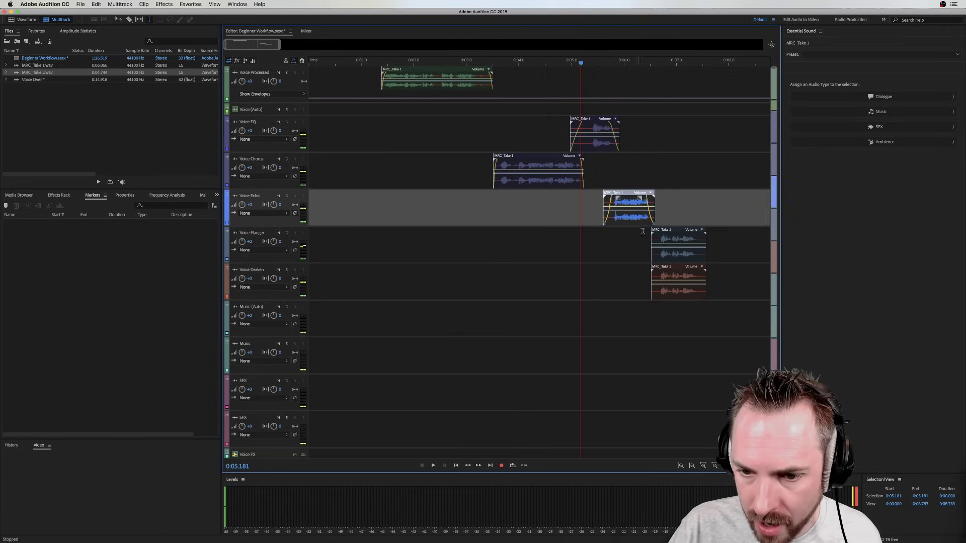
{"action": "left_click", "coordinate": [658, 257]}
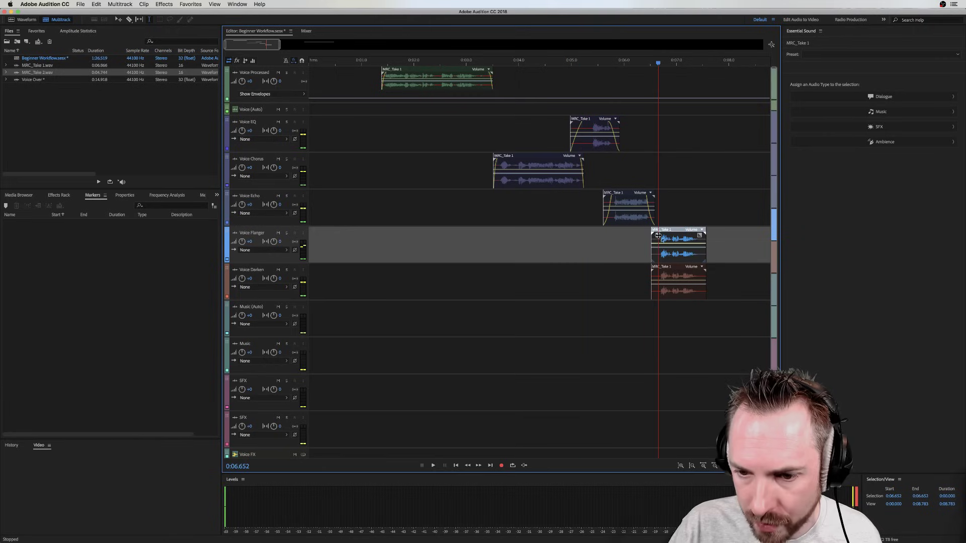
{"action": "left_click", "coordinate": [660, 272]}
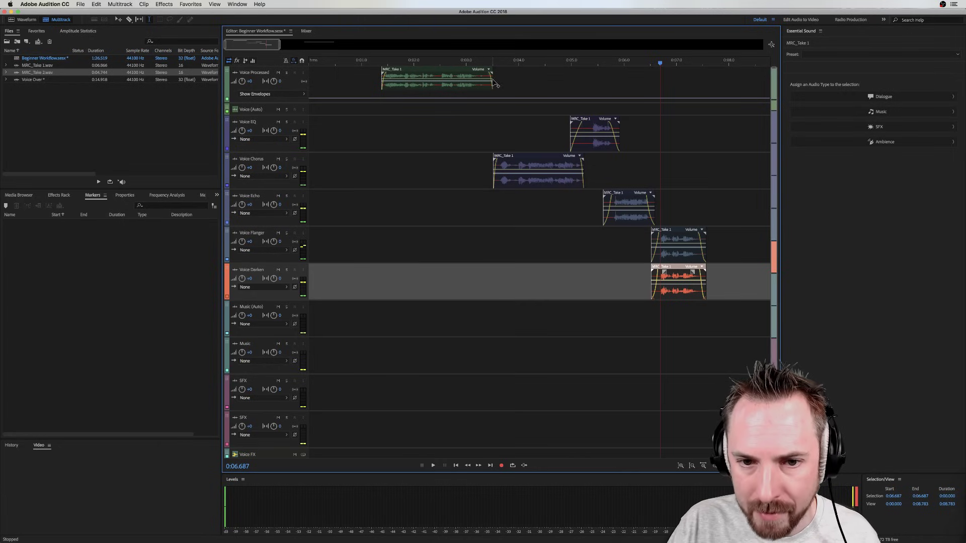
Trim the end of the Voice Processed clip and the start of the Voice EQ clip
{"action": "left_click_drag", "start_coordinate": [493, 82], "coordinate": [484, 83]}
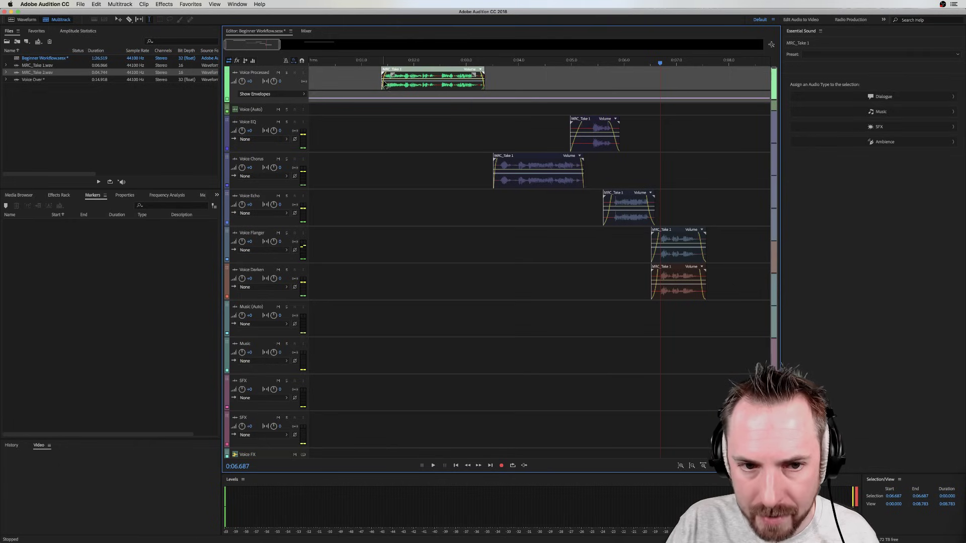
{"action": "left_click_drag", "start_coordinate": [570, 145], "coordinate": [590, 145]}
{"action": "left_click", "coordinate": [595, 126]}
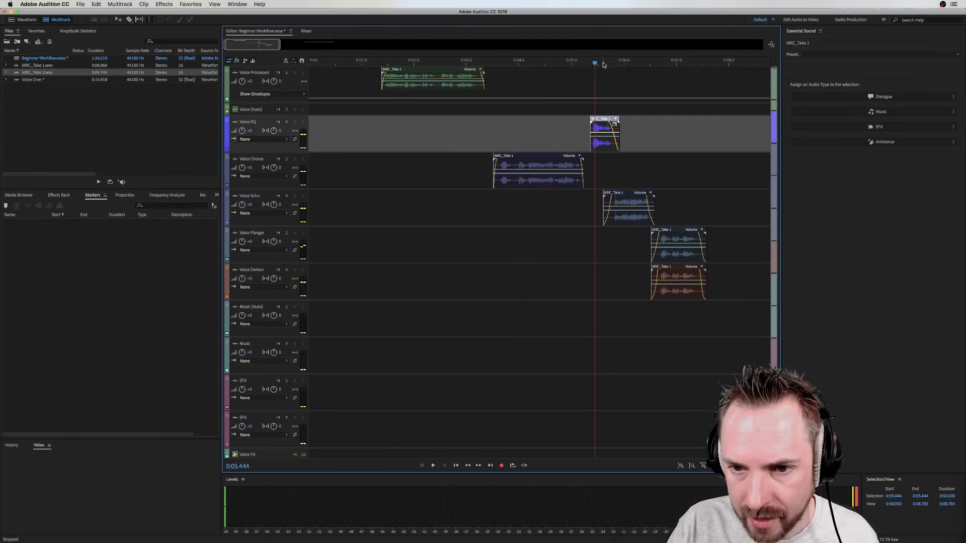
{"action": "scroll", "coordinate": [604, 65], "scroll_direction": "up", "scroll_amount": 3}
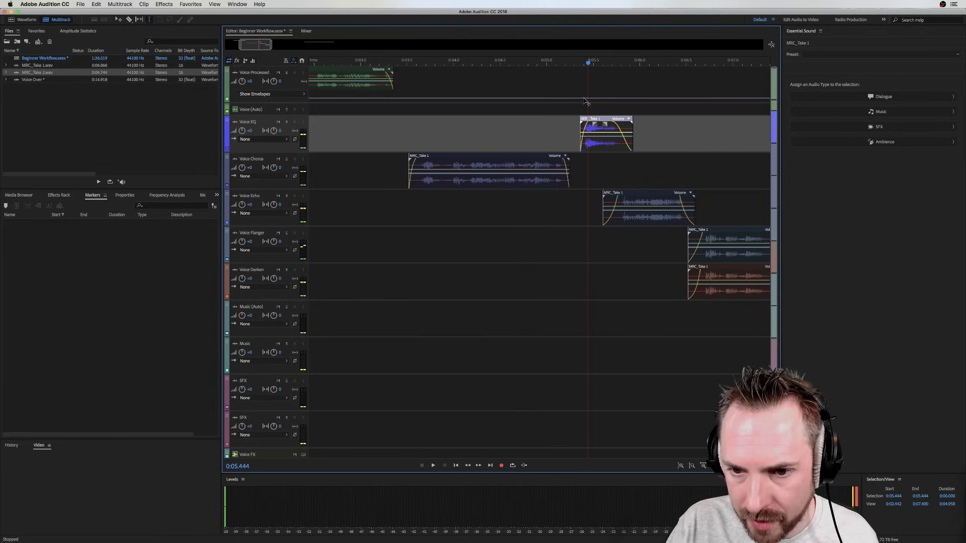
{"action": "scroll", "coordinate": [571, 63], "scroll_direction": "down", "scroll_amount": 2}
{"action": "scroll", "coordinate": [571, 62], "scroll_direction": "down", "scroll_amount": 2}
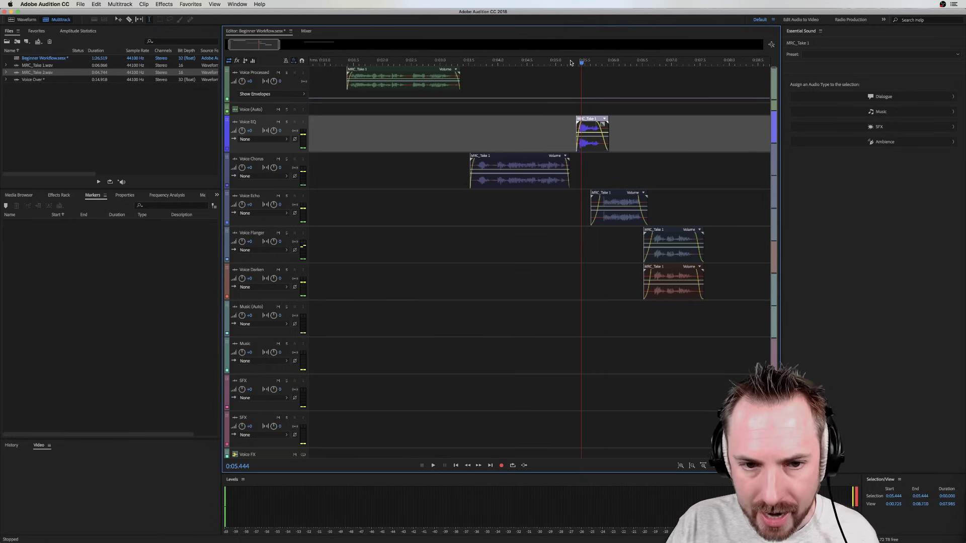
Draw a time selection spanning the clips on every voice track
{"action": "left_click_drag", "start_coordinate": [353, 78], "coordinate": [752, 255]}
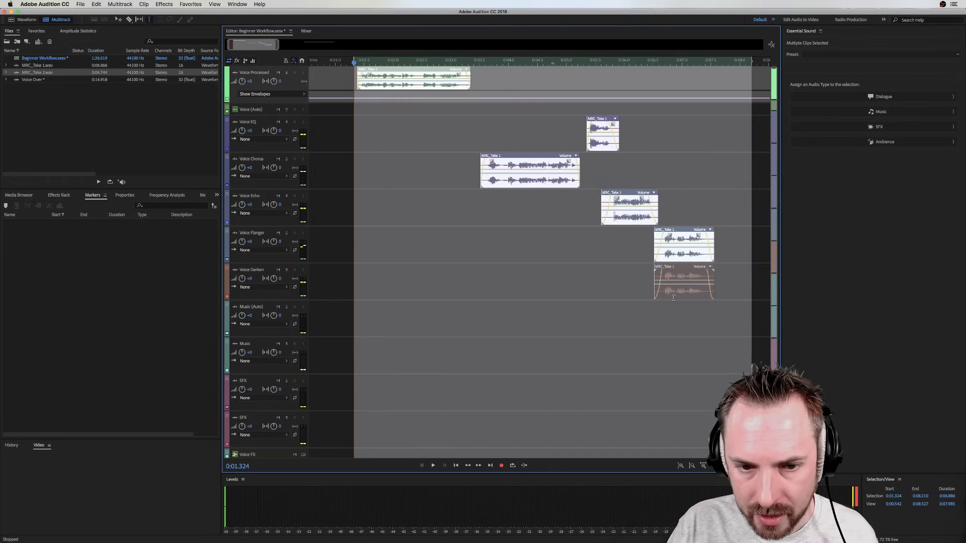
{"action": "left_click_drag", "start_coordinate": [347, 146], "coordinate": [755, 282]}
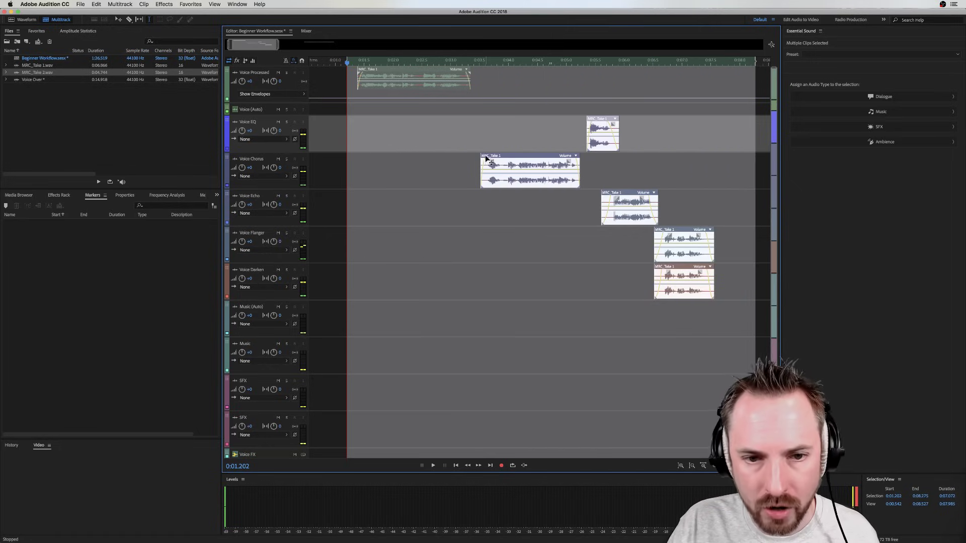
{"action": "left_click_drag", "start_coordinate": [465, 159], "coordinate": [470, 159]}
{"action": "left_click_drag", "start_coordinate": [349, 79], "coordinate": [738, 211]}
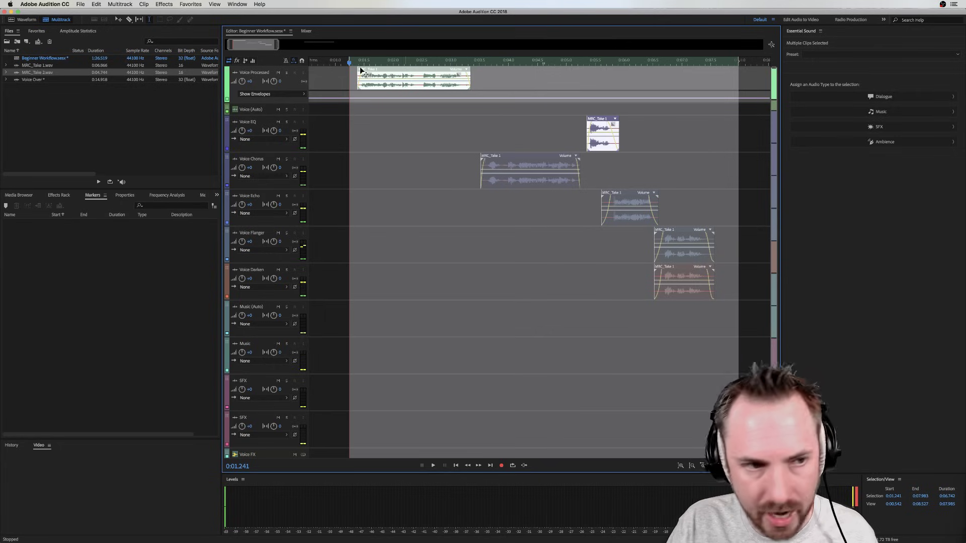
Mix down the time selection to a new file with Mixdown Session to New File > Time Selection
{"action": "left_click", "coordinate": [120, 4]}
{"action": "mouse_move", "coordinate": [127, 36]}
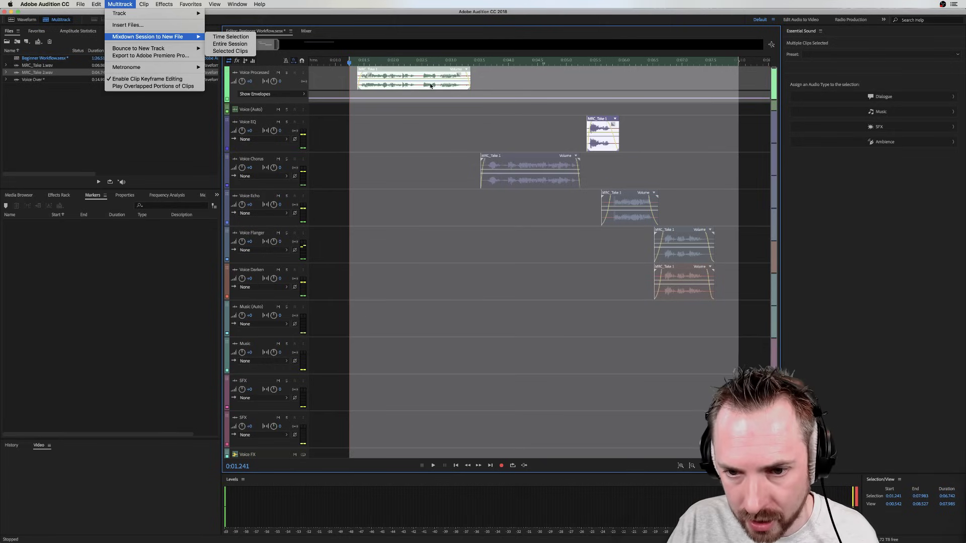
{"action": "left_click", "coordinate": [230, 36]}
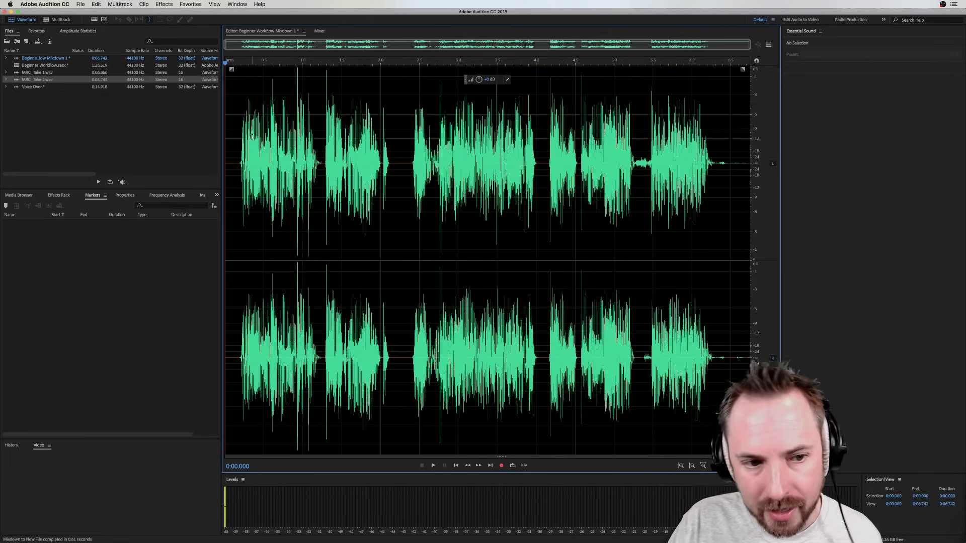
Save the mixdown to the Desktop as 'DJ Mike Jingle' in MP3 Audio format
{"action": "left_click", "coordinate": [81, 4]}
{"action": "left_click", "coordinate": [118, 93]}
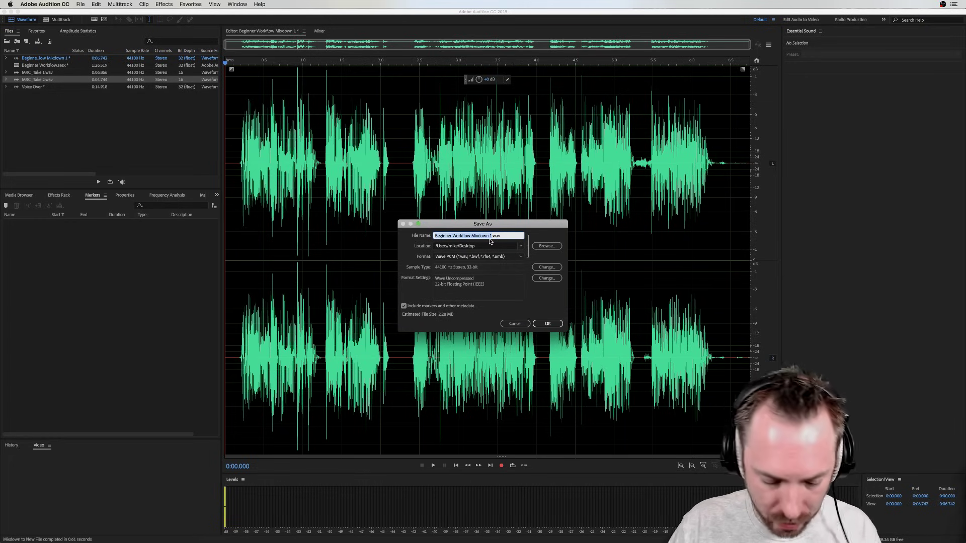
{"action": "type", "text": "DJ Mik"}
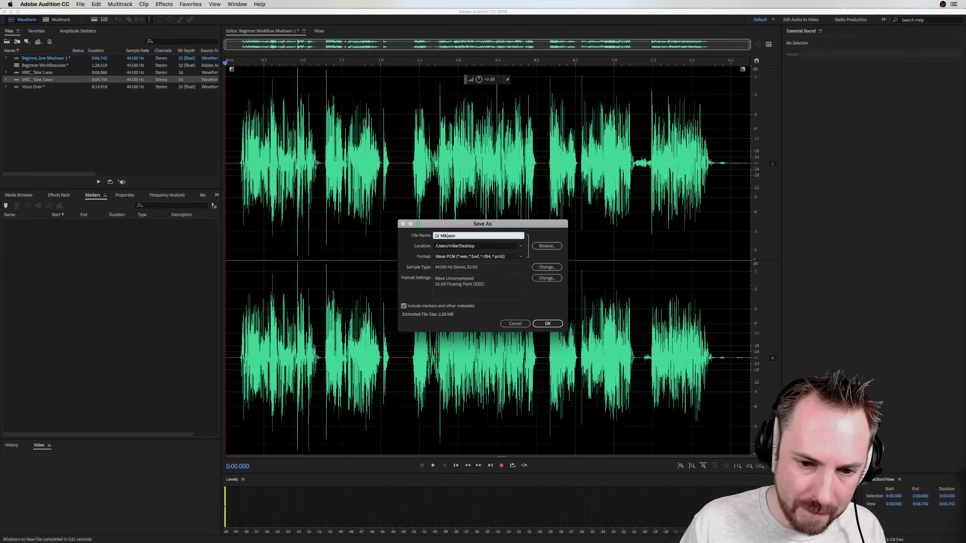
{"action": "type", "text": "e Jingle"}
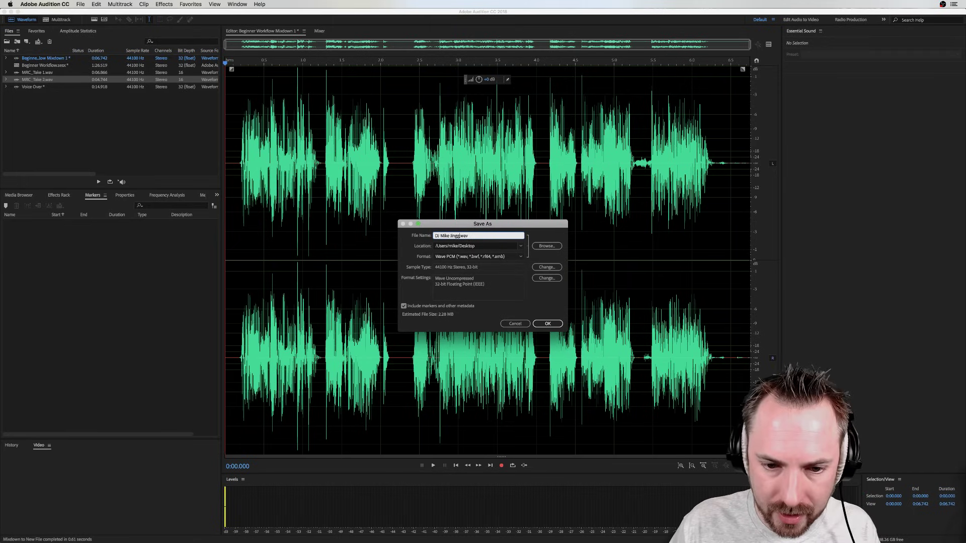
{"action": "left_click", "coordinate": [473, 257]}
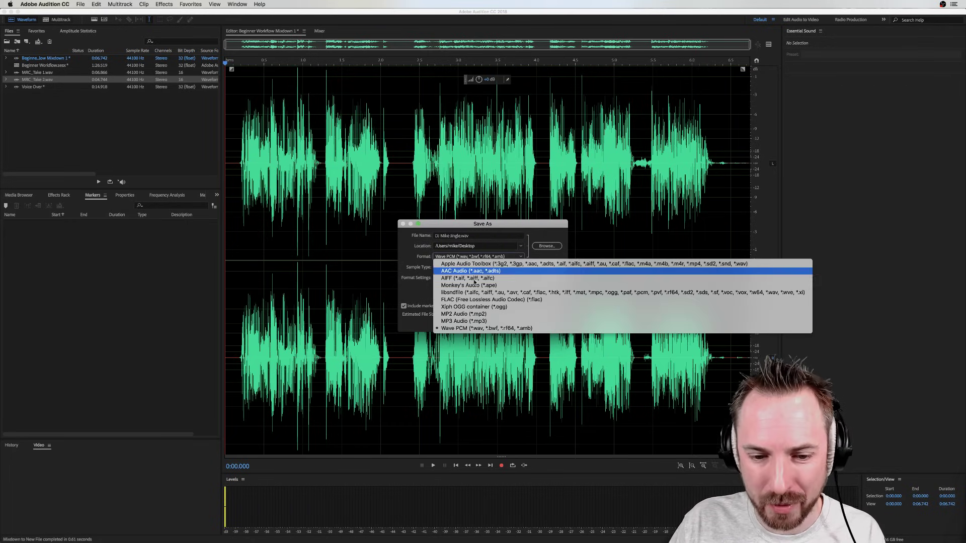
{"action": "left_click", "coordinate": [438, 302]}
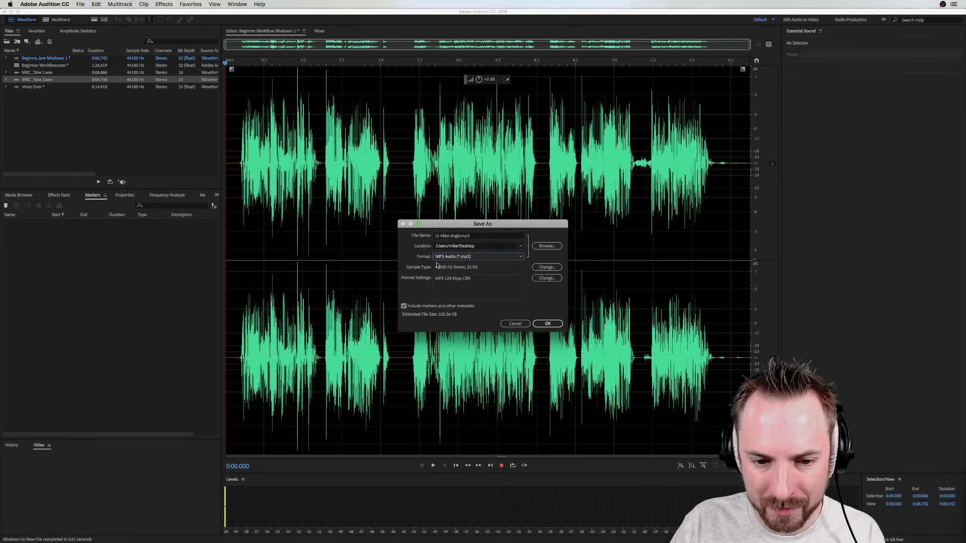
{"action": "left_click", "coordinate": [539, 324]}
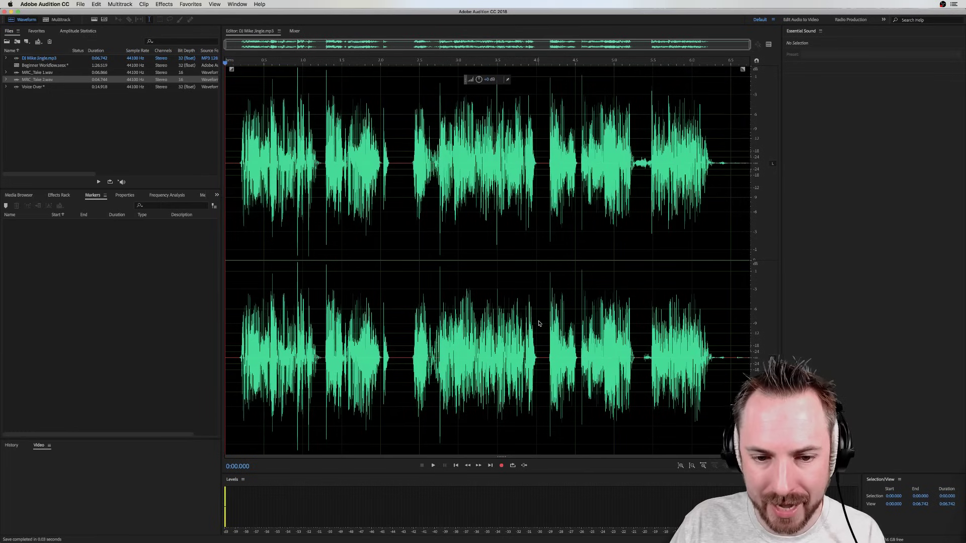